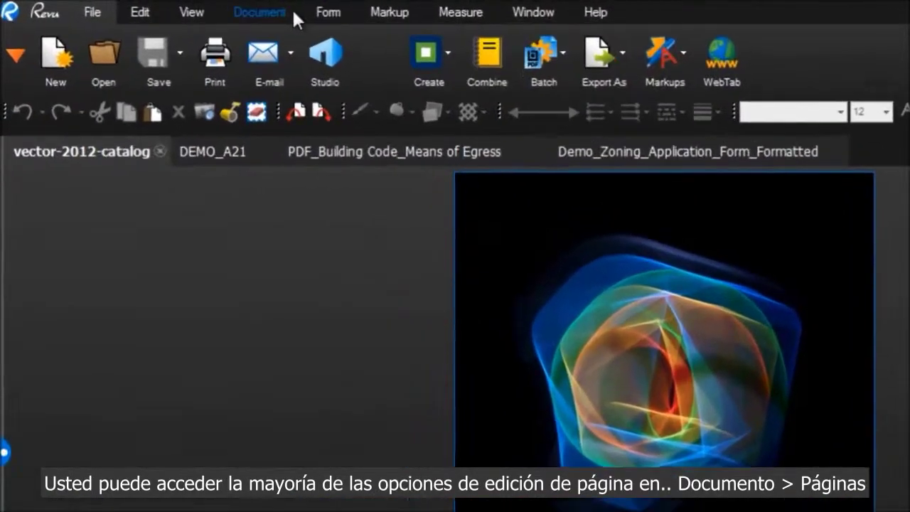
pyautogui.click(191, 7)
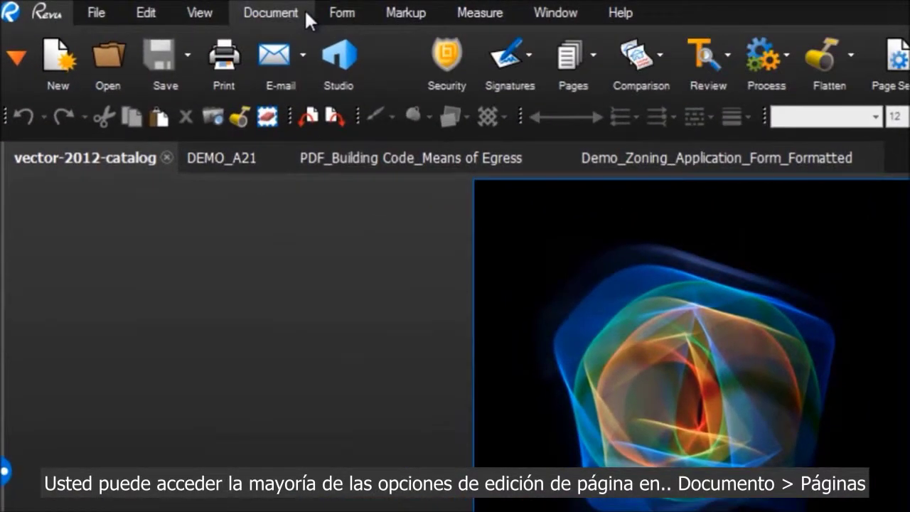
pyautogui.click(584, 63)
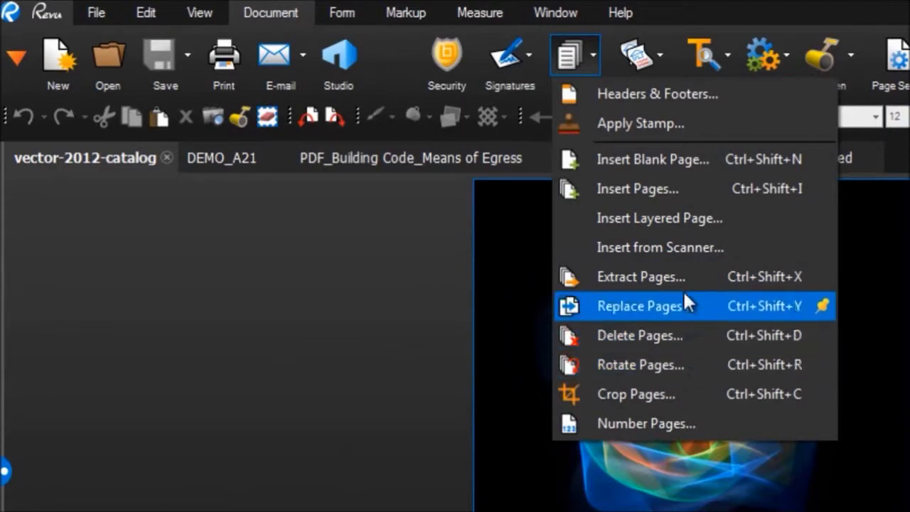
pyautogui.click(586, 63)
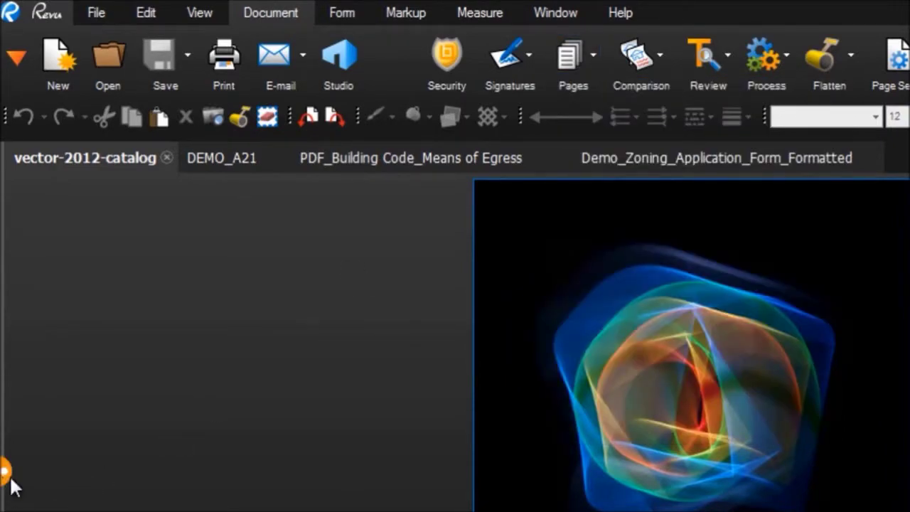
# Show the page thumbnails of vector-2012-catalog.
pyautogui.moveTo(6, 483)
pyautogui.click(89, 157)
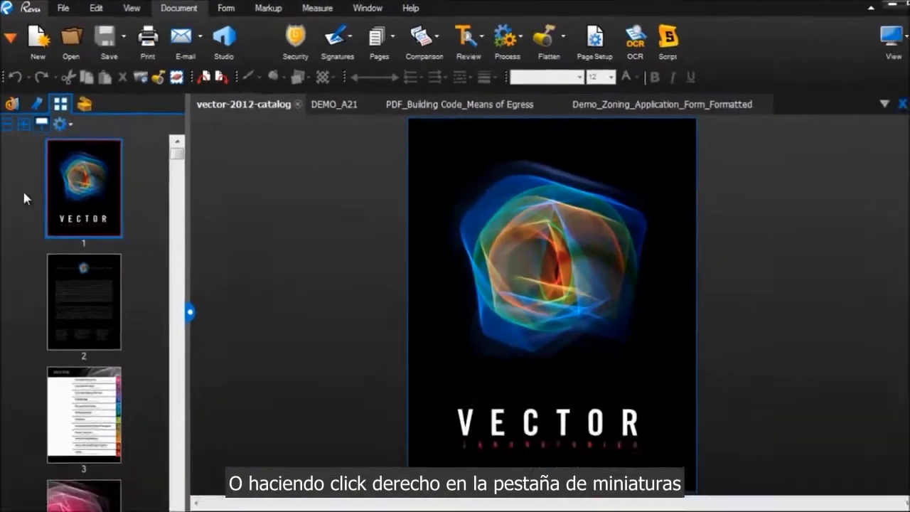
pyautogui.rightClick(35, 279)
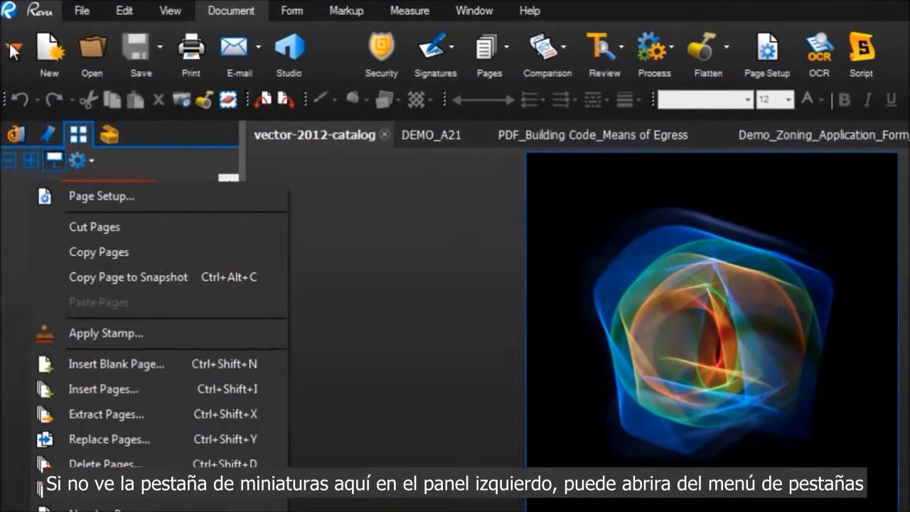
pyautogui.click(10, 34)
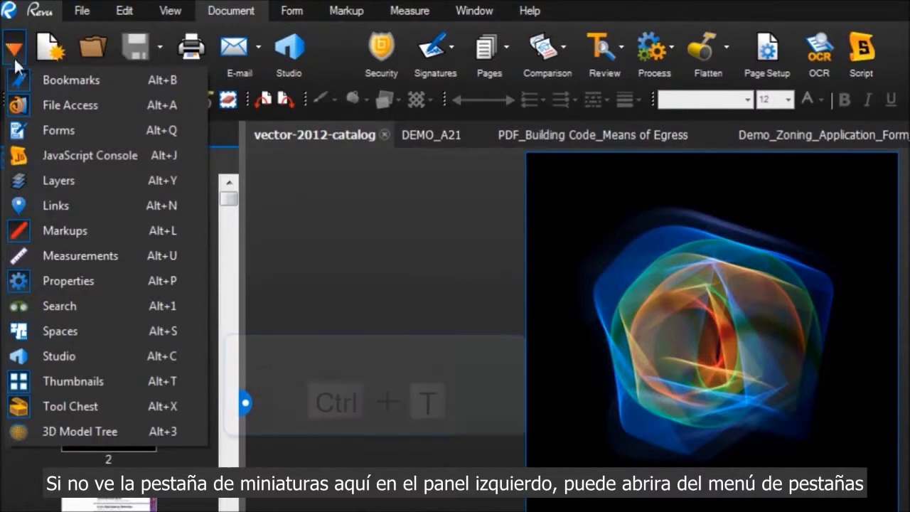
pyautogui.click(81, 381)
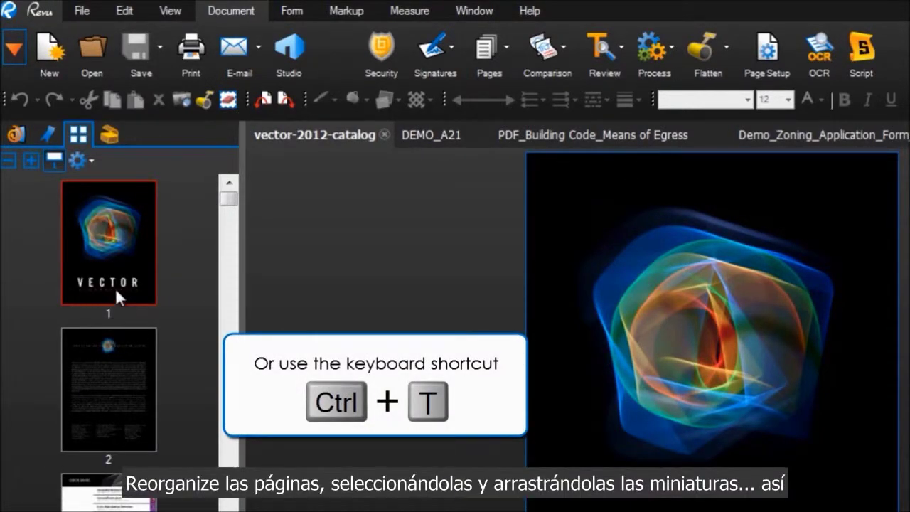
# Reorder the thumbnails by moving the VECTOR cover below the second page and back to the first position.
pyautogui.moveTo(118, 300); pyautogui.dragTo(133, 464)
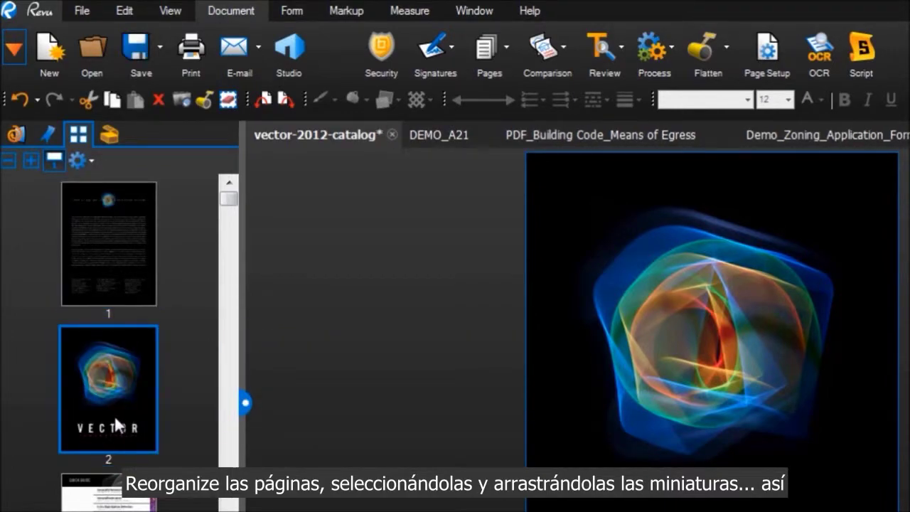
pyautogui.moveTo(109, 285); pyautogui.dragTo(109, 224)
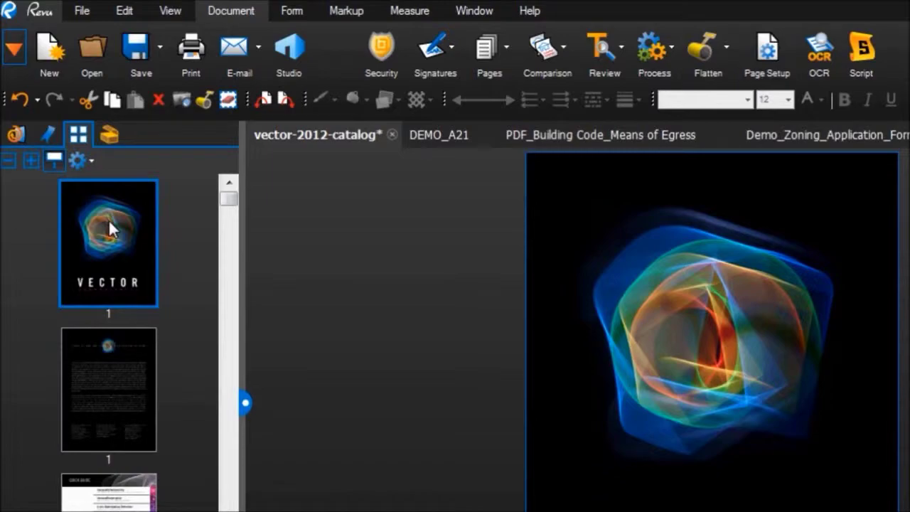
# Cut the VECTOR cover, paste it before the Immunohistochemistry page, and return it to the start of the document.
pyautogui.rightClick(109, 226)
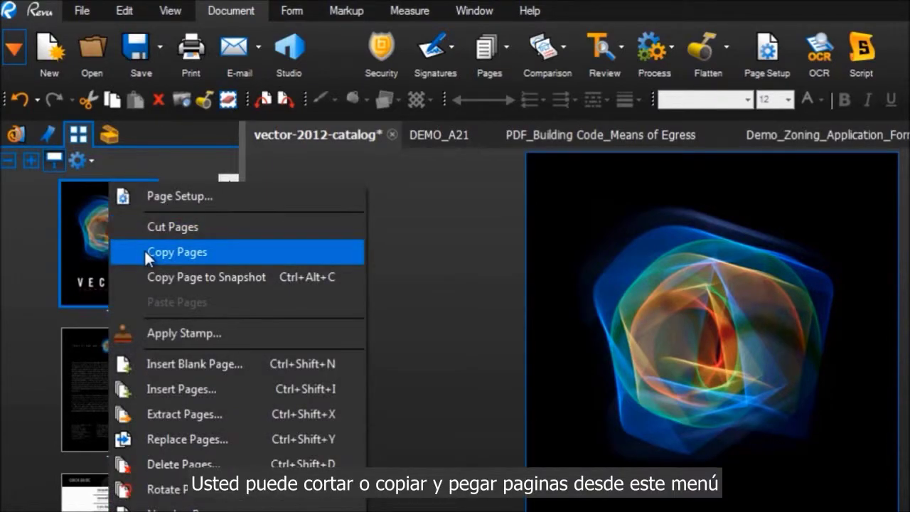
pyautogui.click(152, 230)
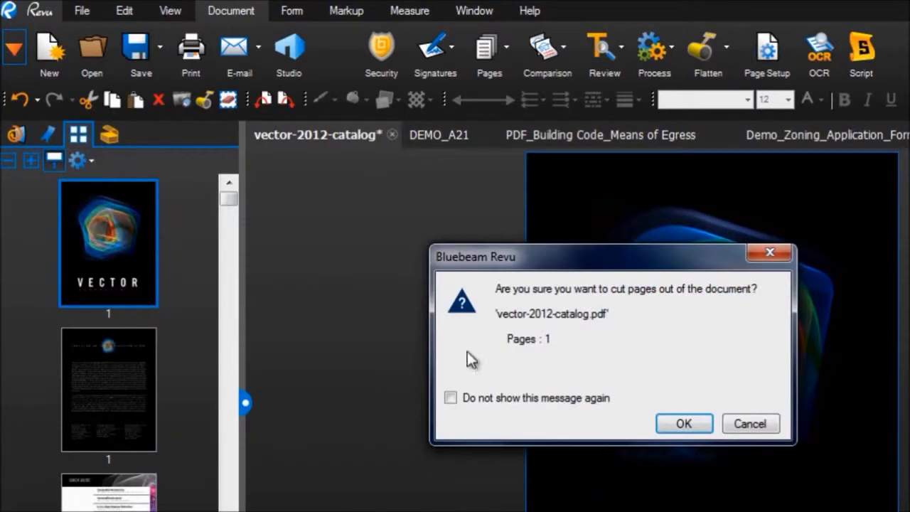
pyautogui.click(700, 430)
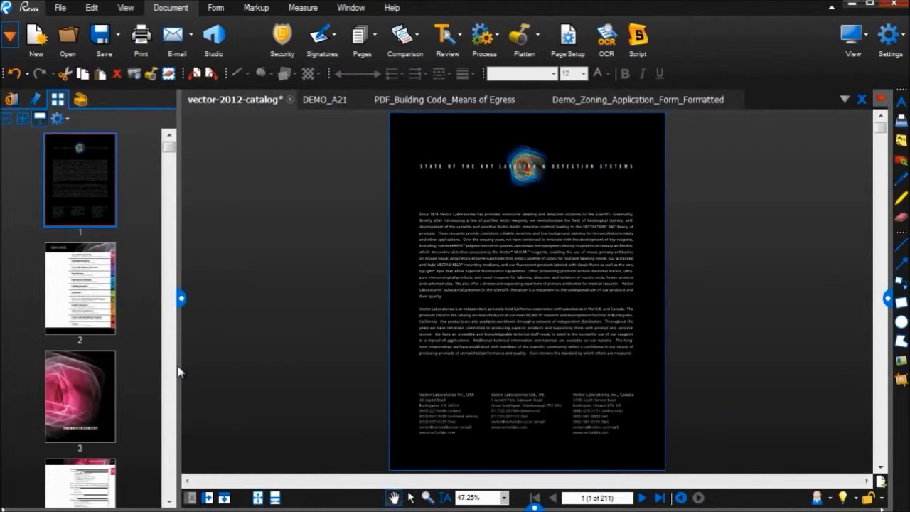
pyautogui.click(103, 413)
pyautogui.rightClick(94, 377)
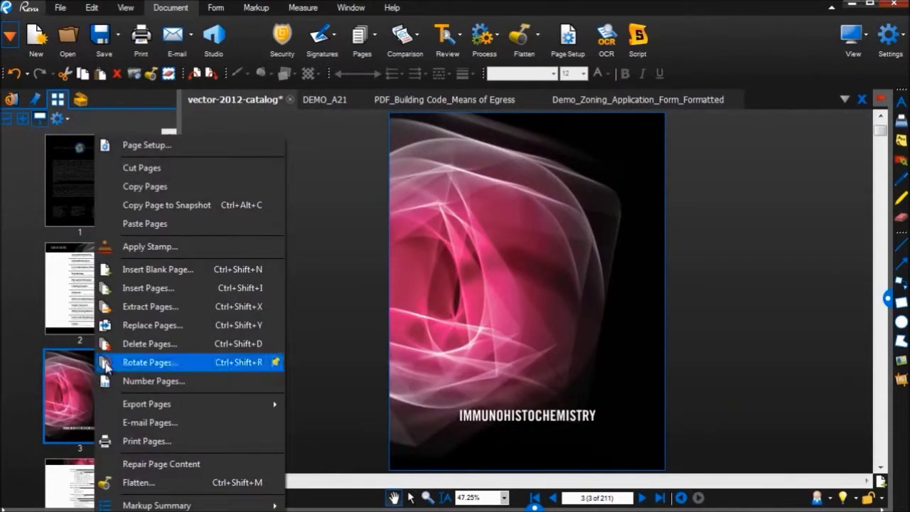
pyautogui.click(156, 225)
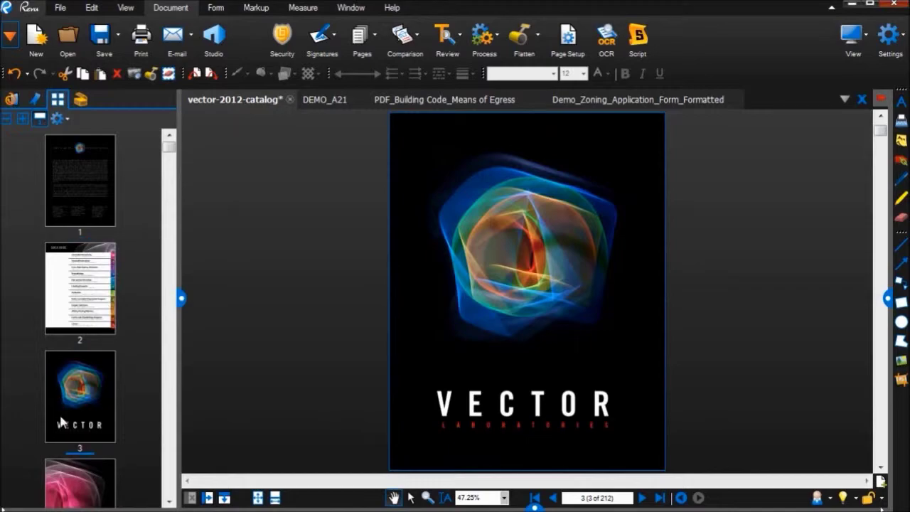
pyautogui.moveTo(61, 422); pyautogui.dragTo(82, 148)
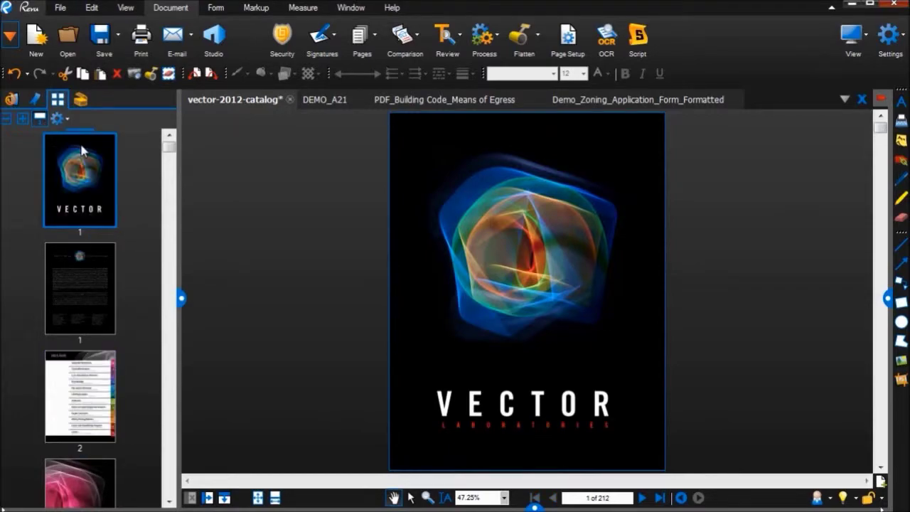
# Insert a blank page after the VECTOR cover page.
pyautogui.click(361, 35)
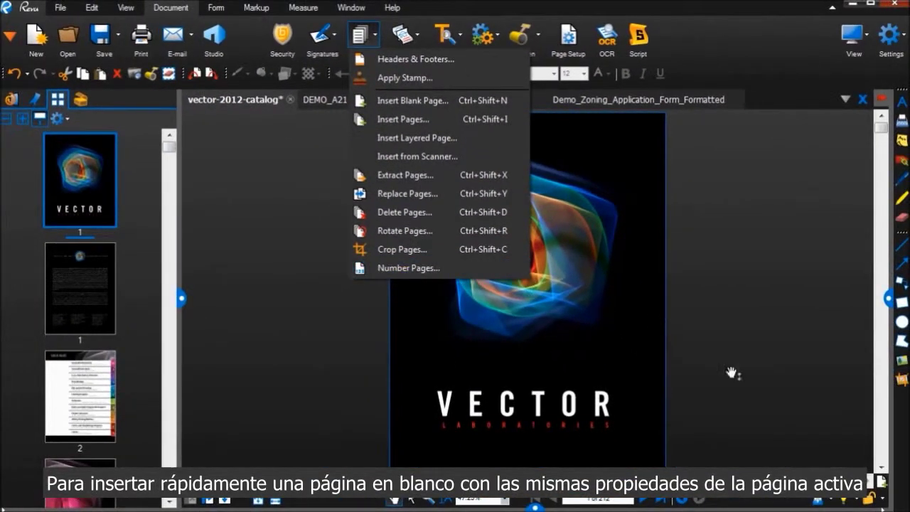
pyautogui.click(733, 372)
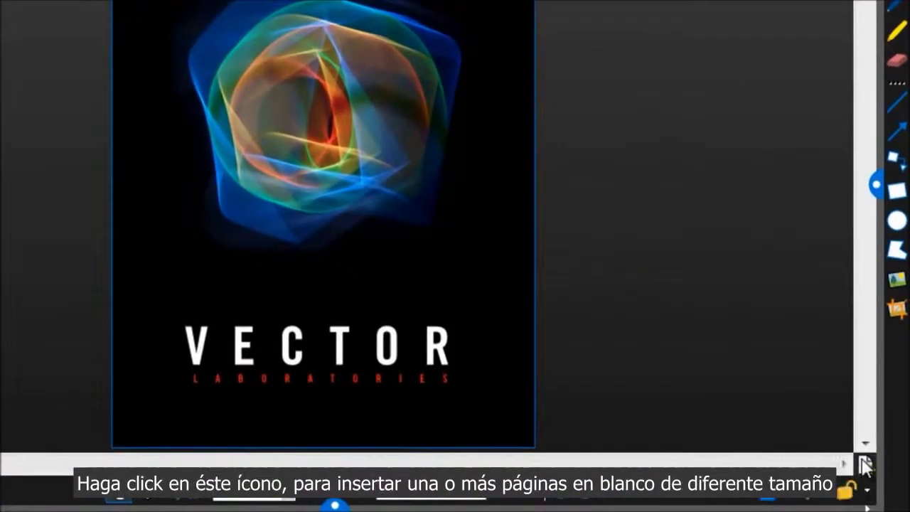
pyautogui.click(864, 465)
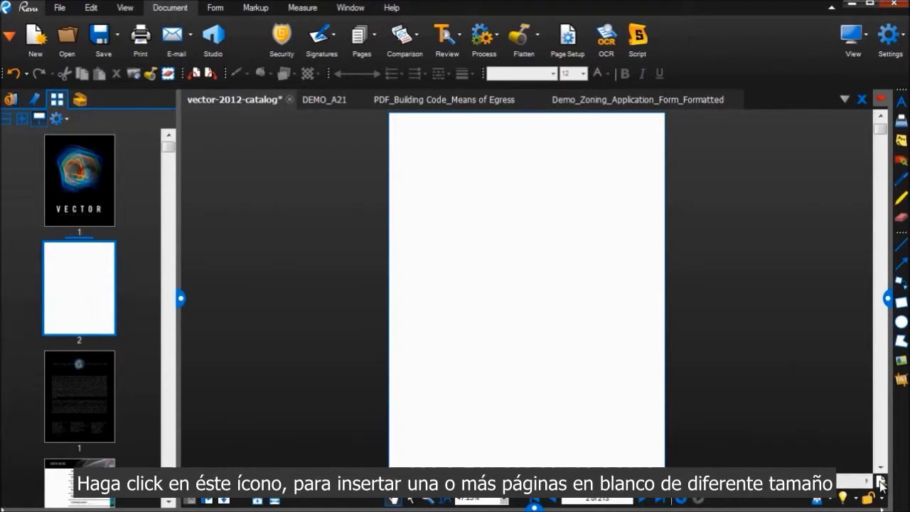
# Insert all pages of the other open PDF files into vector-2012-catalog after page 2.
pyautogui.click(370, 36)
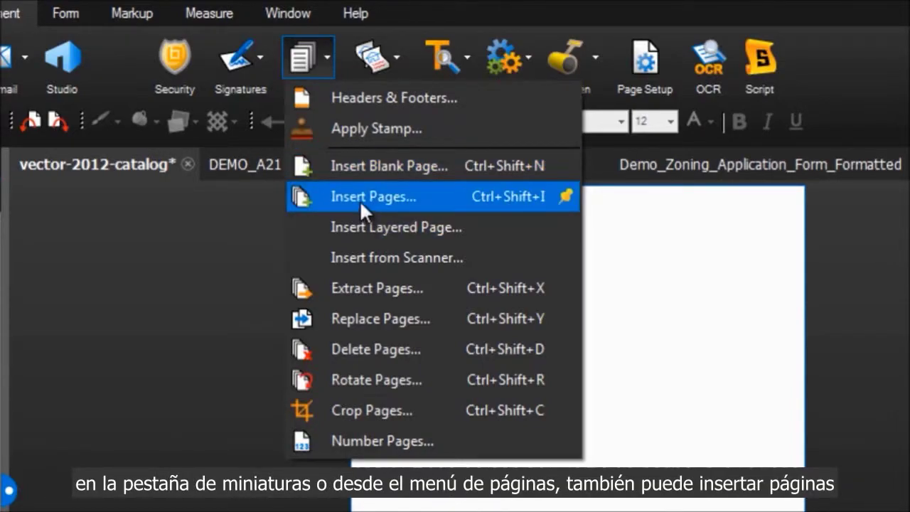
pyautogui.click(360, 200)
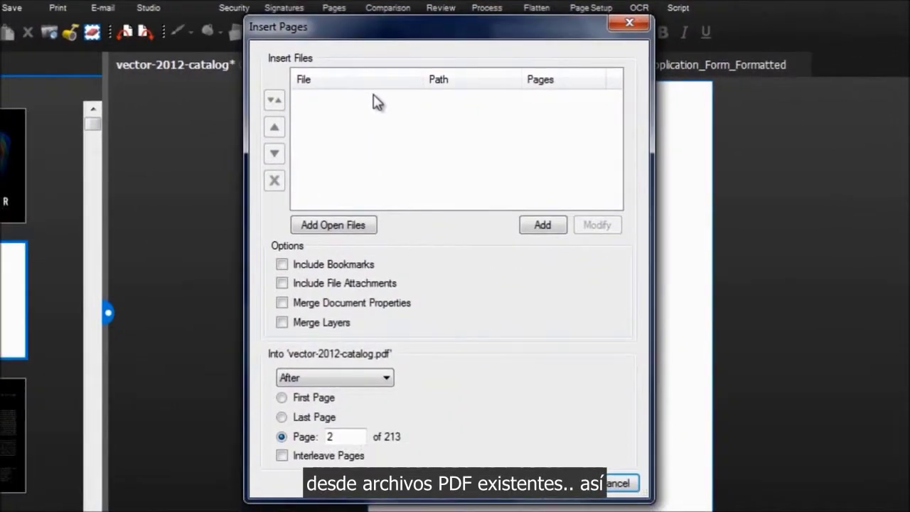
pyautogui.click(368, 226)
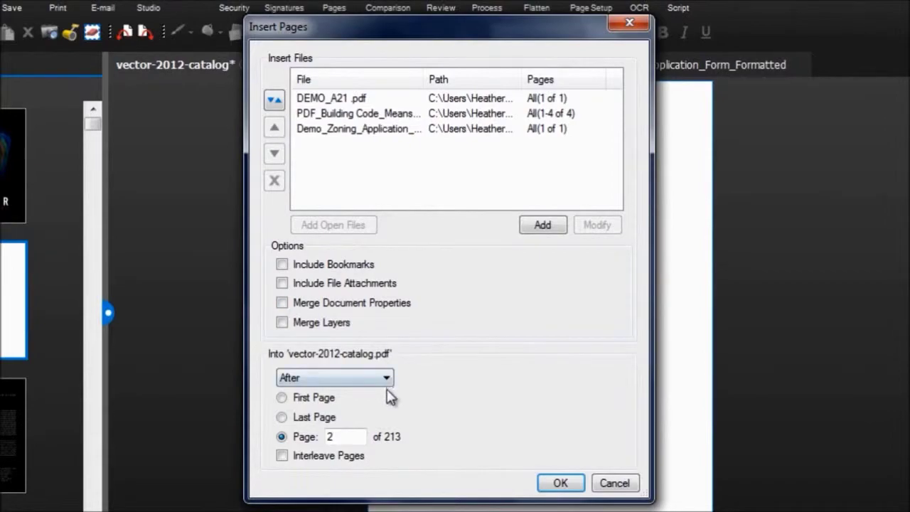
pyautogui.click(562, 483)
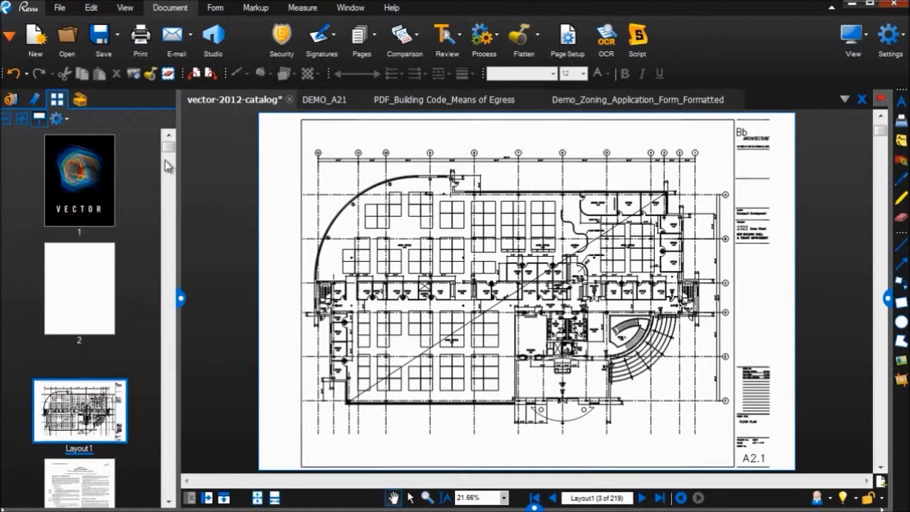
pyautogui.moveTo(169, 147)
pyautogui.mouseDown()
pyautogui.moveTo(171, 156)
pyautogui.moveTo(169, 136)
pyautogui.mouseUp()
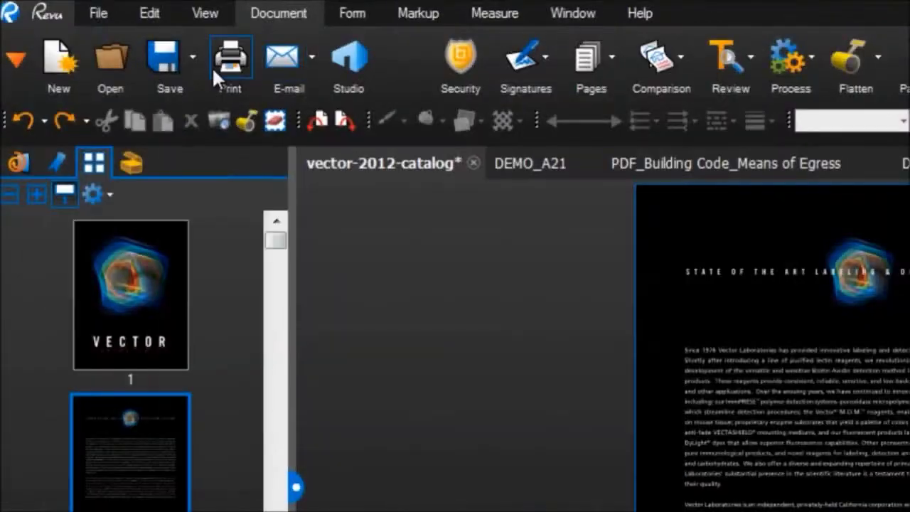
# Set up a PDF combination from all open files, leaving out the Demo_Zoning_Application file.
pyautogui.click(103, 5)
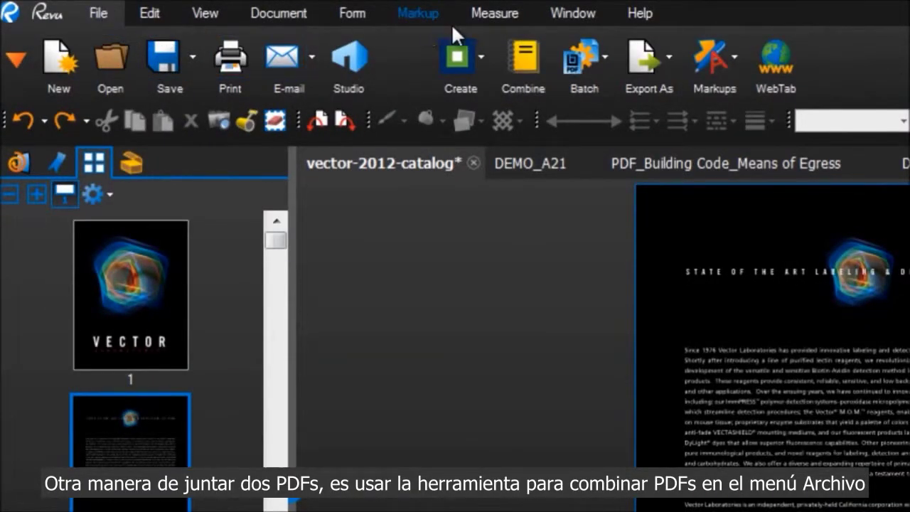
pyautogui.click(526, 64)
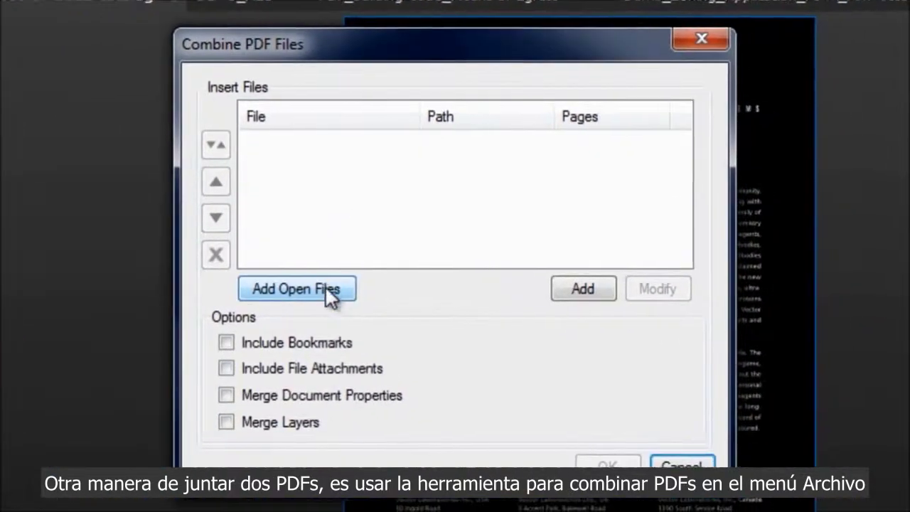
pyautogui.click(425, 356)
pyautogui.click(324, 214)
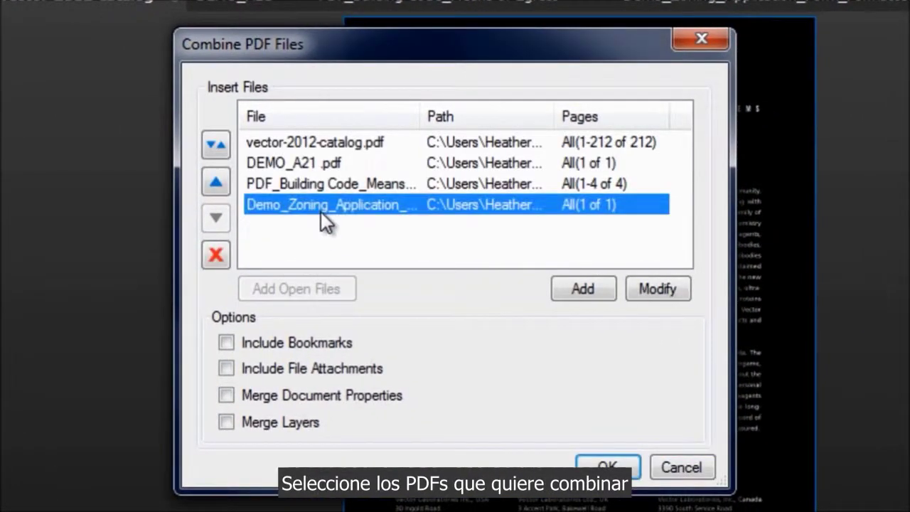
pyautogui.click(215, 255)
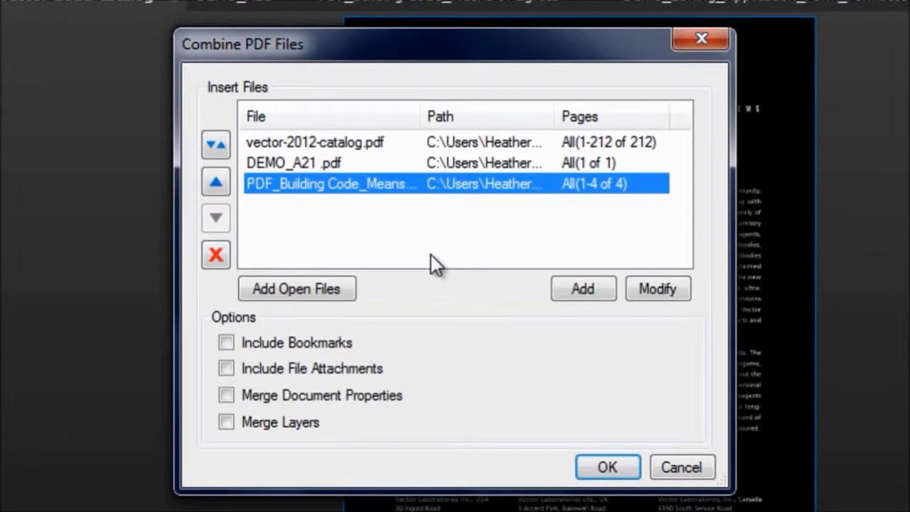
# Add Demo_Employee Info Sheet_Form_Non Formatted to the files to combine and move PDF_Building Code_Means of Egress to the top of the list.
pyautogui.click(566, 289)
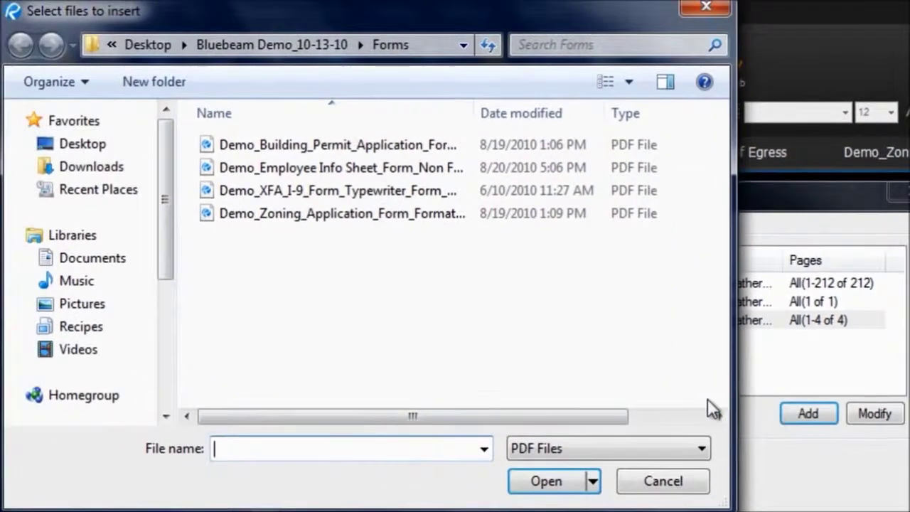
pyautogui.click(405, 169)
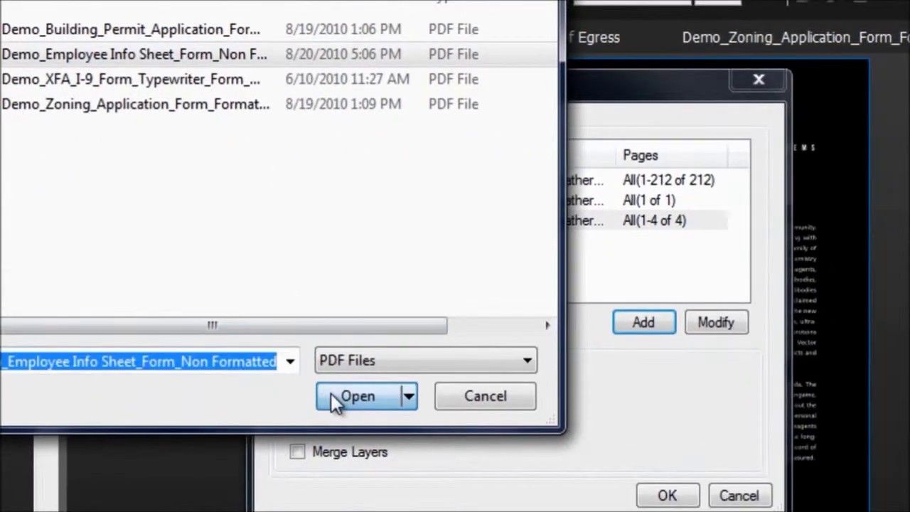
pyautogui.click(330, 393)
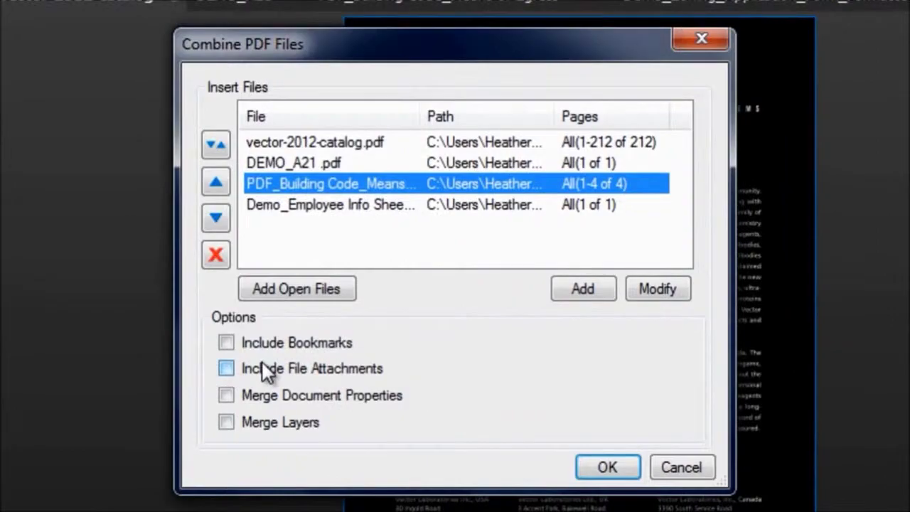
pyautogui.click(222, 186)
pyautogui.click(217, 183)
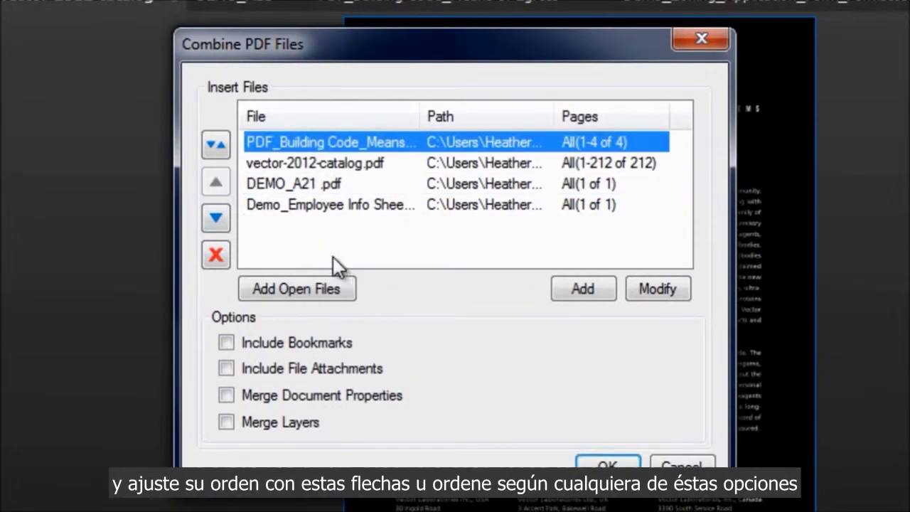
# Sort the listed files by start page and combine them into a new PDF document.
pyautogui.click(221, 141)
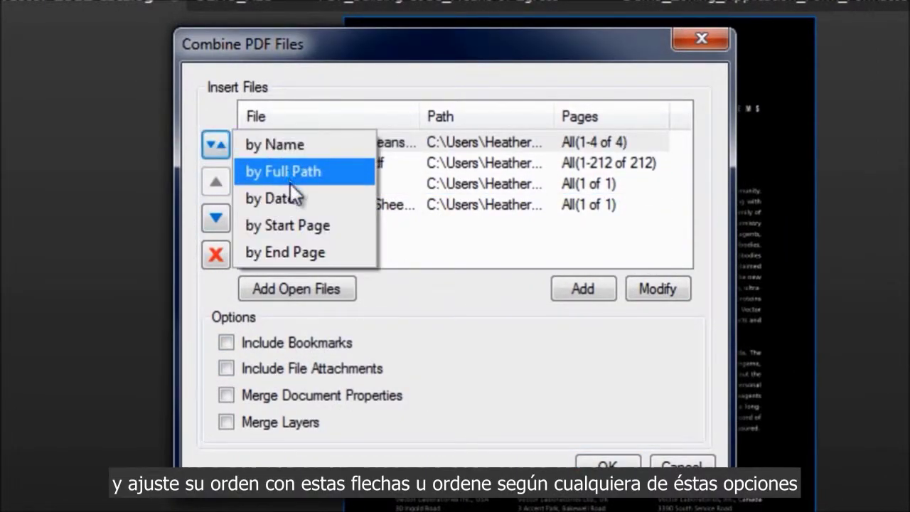
pyautogui.click(318, 226)
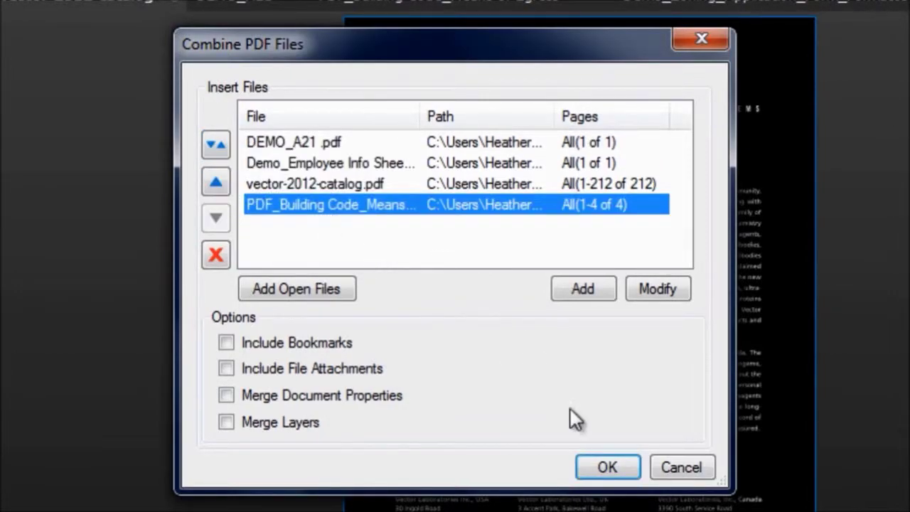
pyautogui.click(606, 467)
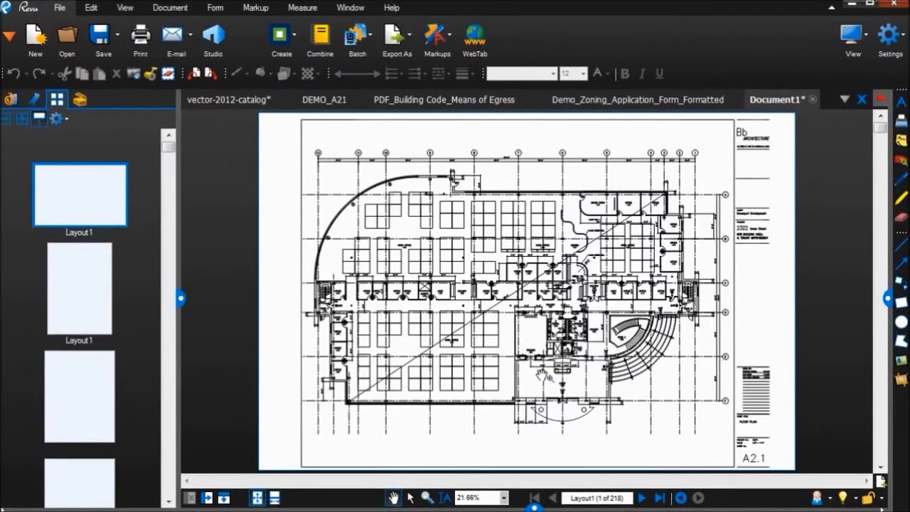
pyautogui.click(169, 158)
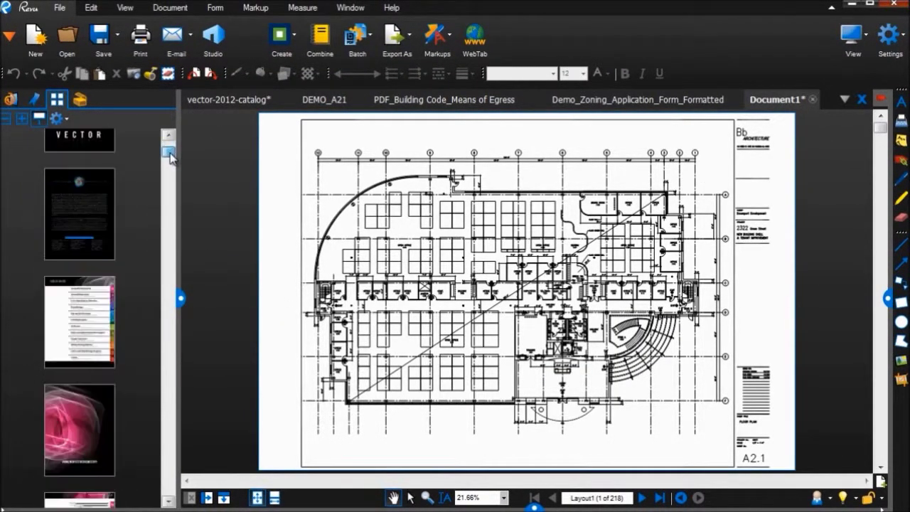
# Start a header and footer for the PDF_Building Code_Means of Egress document with "Chapter 10" as the center header.
pyautogui.click(390, 100)
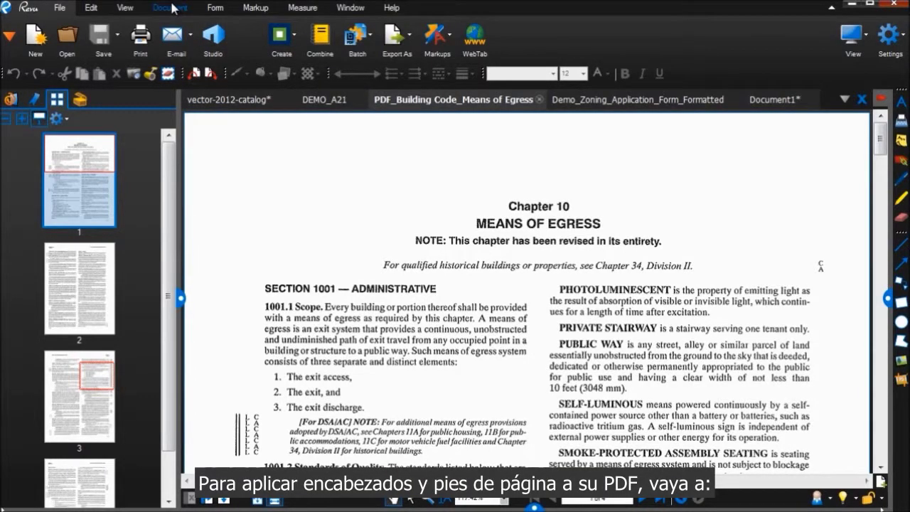
pyautogui.click(172, 7)
pyautogui.click(368, 41)
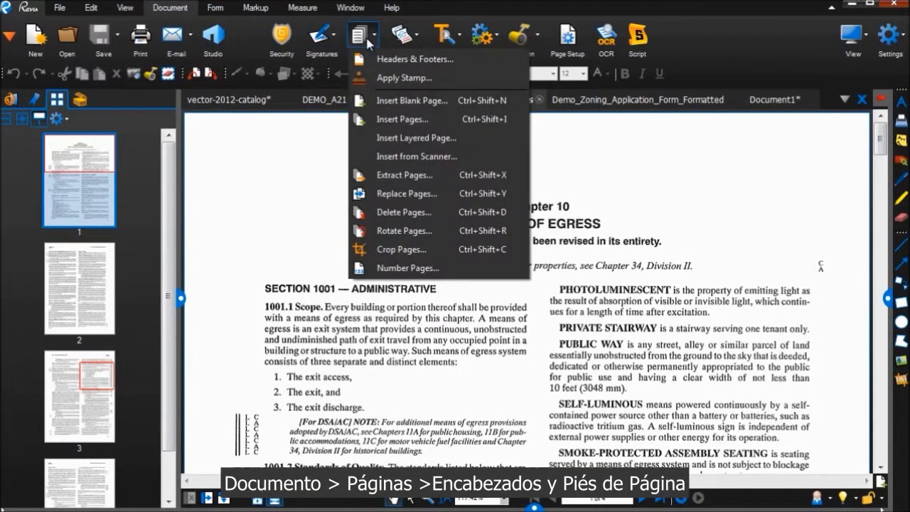
pyautogui.click(370, 61)
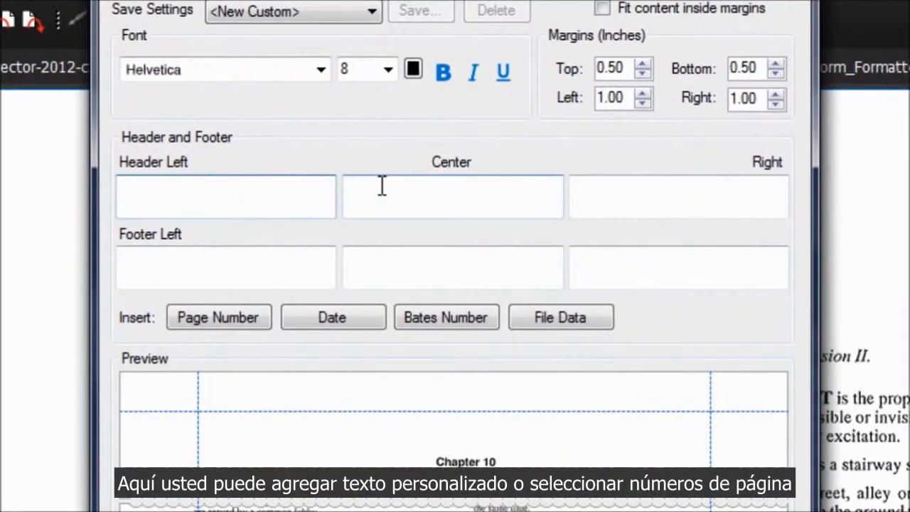
pyautogui.click(381, 186)
pyautogui.write('Chapter')
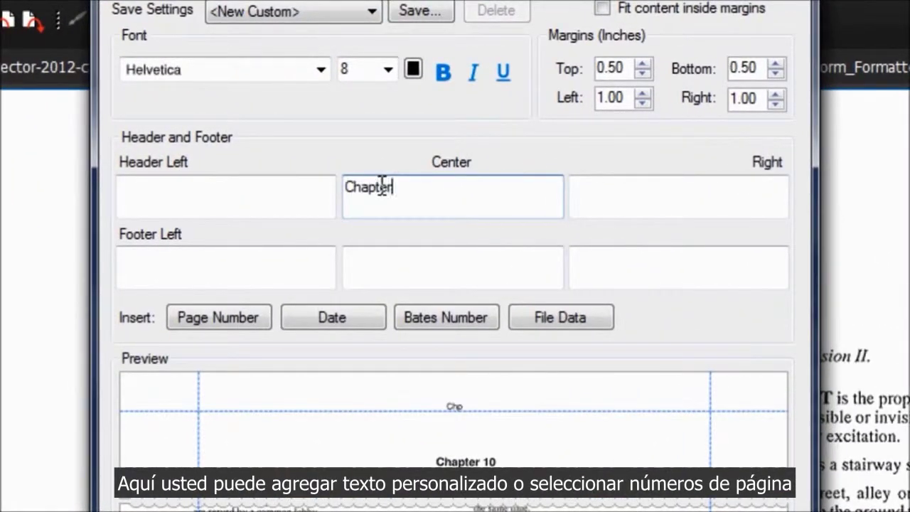
pyautogui.write(' 10')
# Insert the page number as "Page 1 of n" in the center footer and the date as MM/yy in the right footer.
pyautogui.click(392, 253)
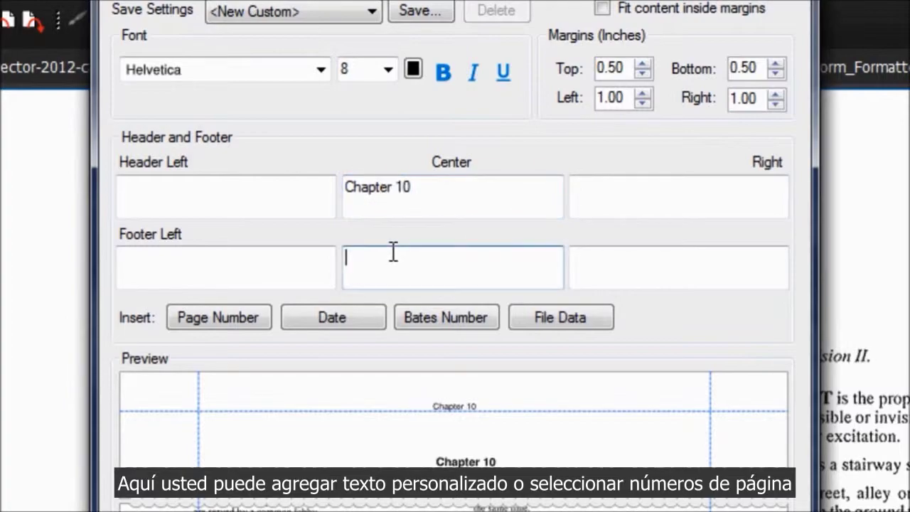
pyautogui.click(224, 317)
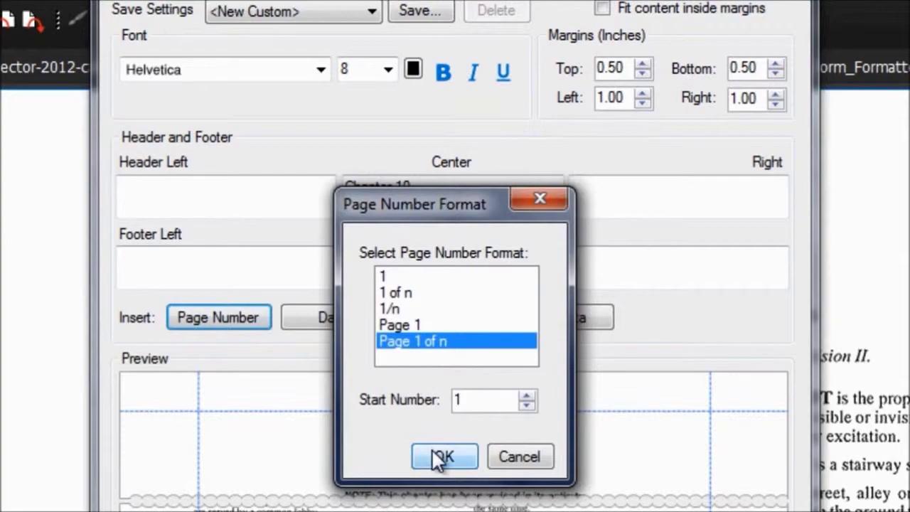
pyautogui.click(442, 457)
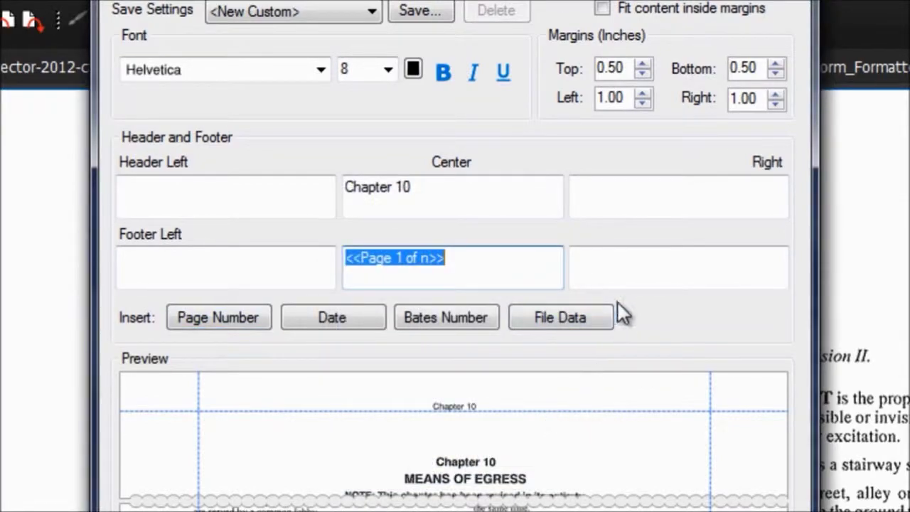
pyautogui.click(626, 272)
pyautogui.click(375, 316)
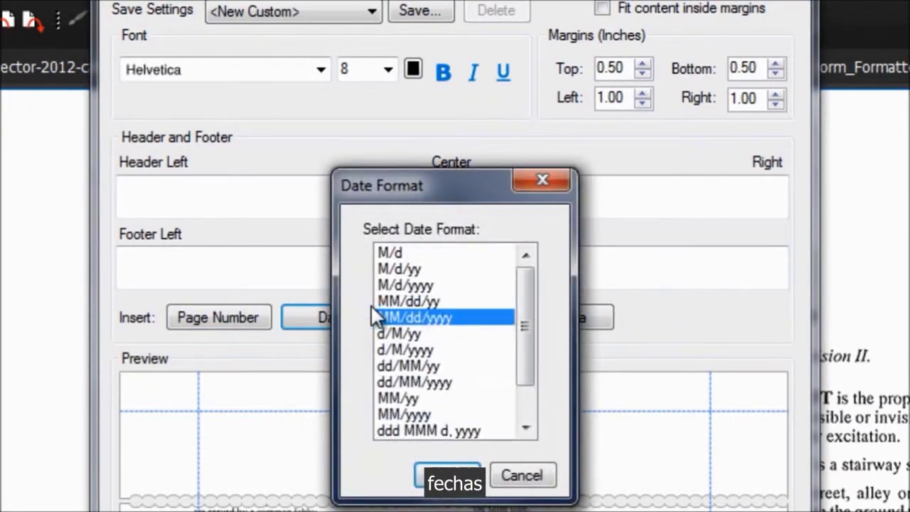
pyautogui.click(466, 401)
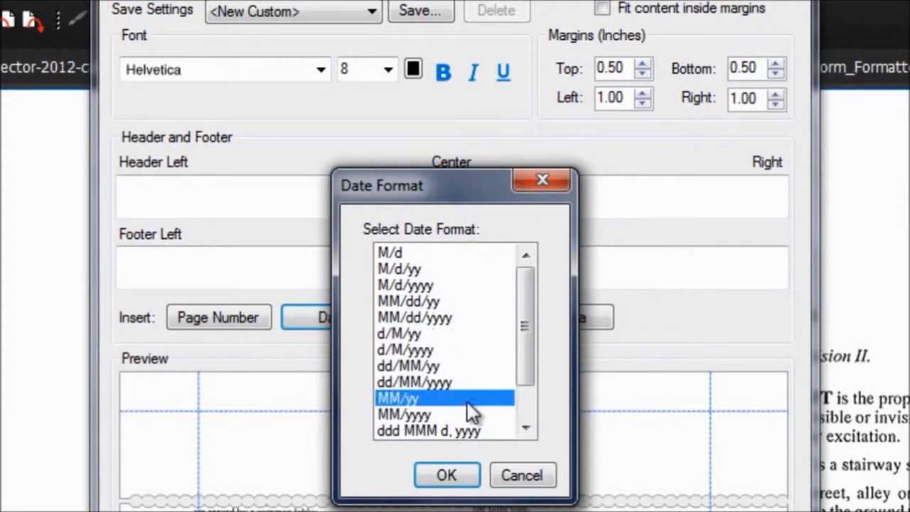
pyautogui.click(455, 475)
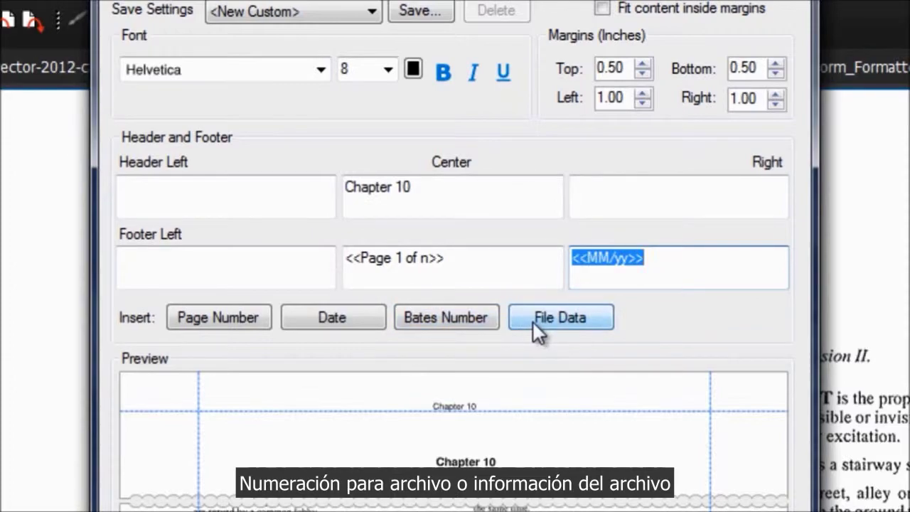
# Insert the FileName data item before "Chapter 10" in the center header, separated by a comma.
pyautogui.click(414, 187)
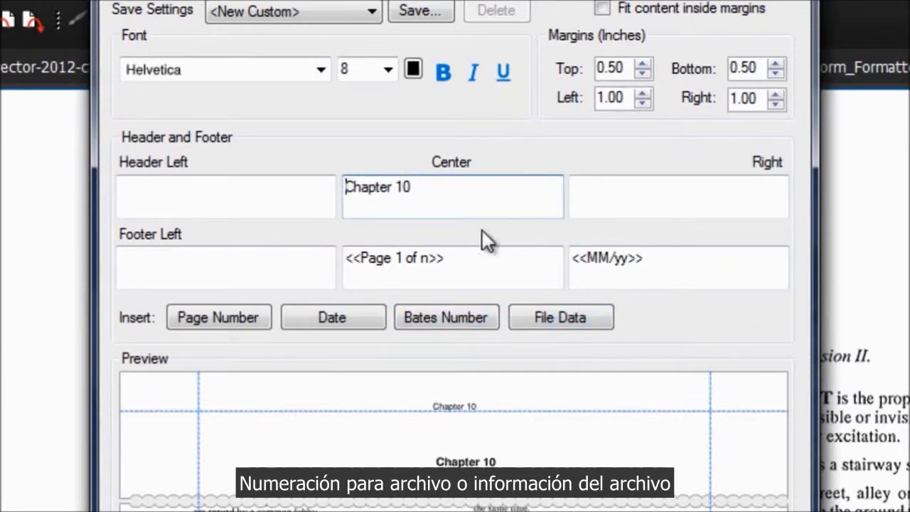
pyautogui.click(558, 314)
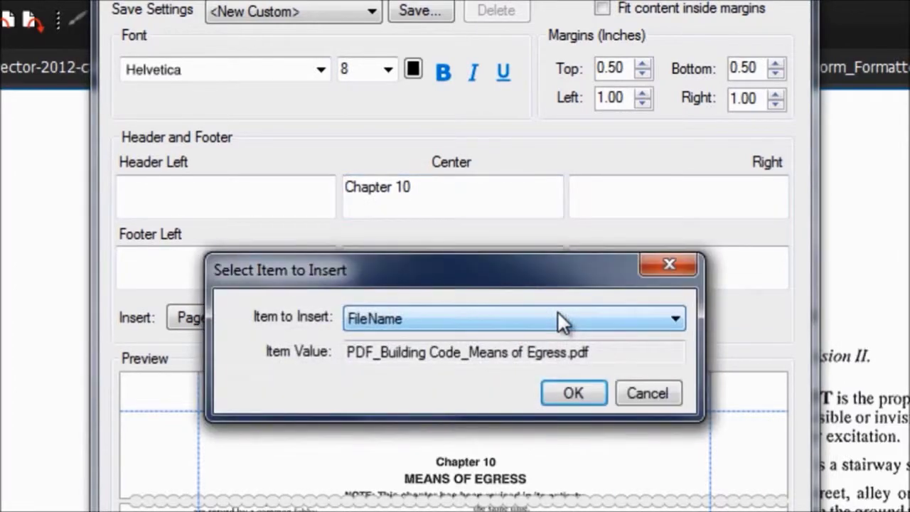
pyautogui.click(558, 318)
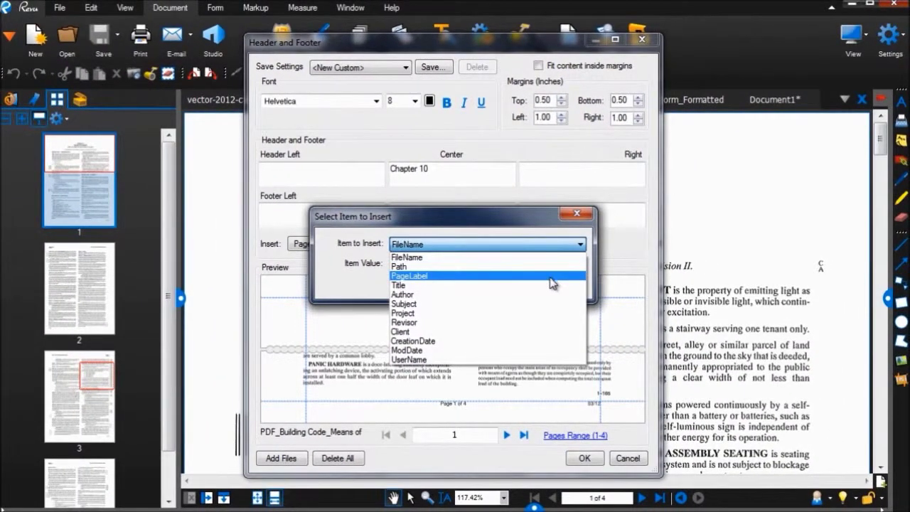
pyautogui.click(551, 258)
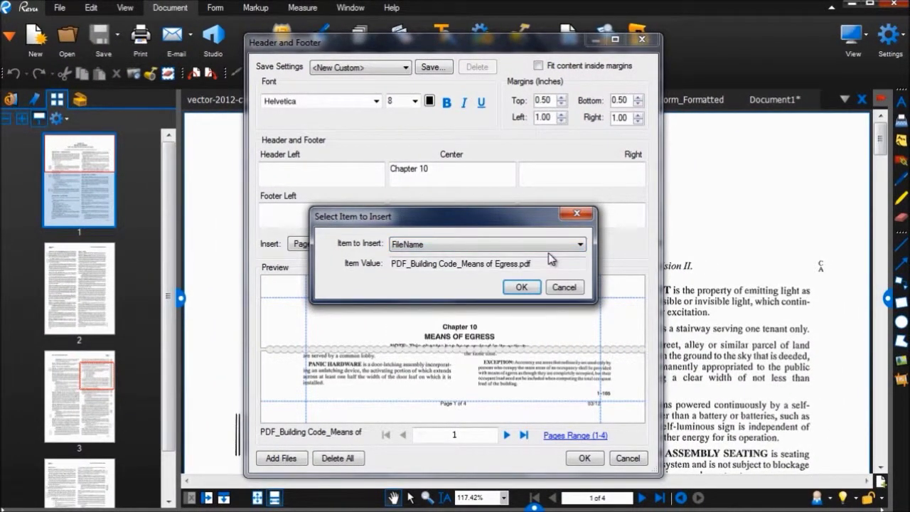
pyautogui.click(523, 287)
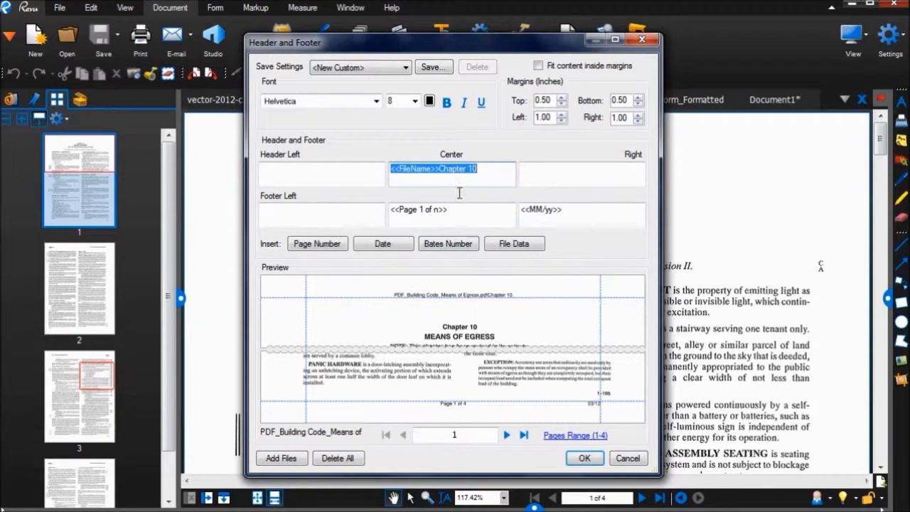
pyautogui.click(441, 172)
pyautogui.write(',')
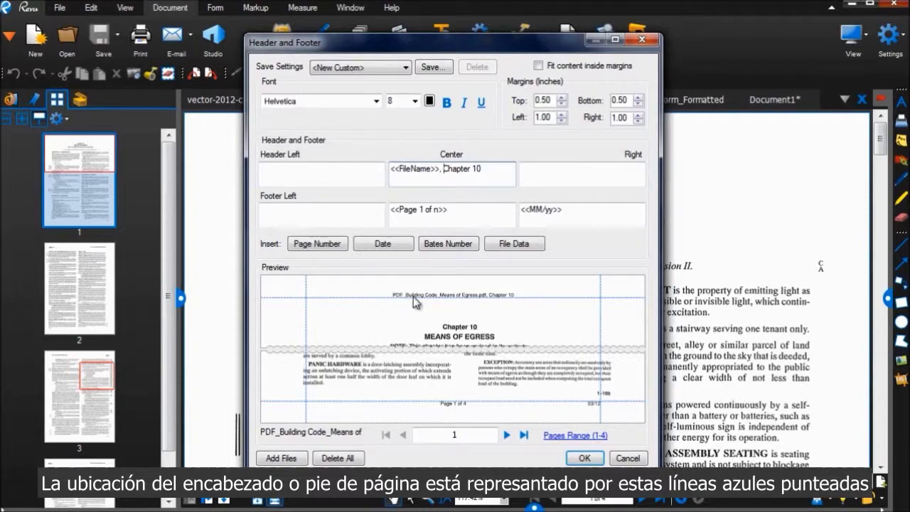
# Try a top margin of 0.70 inches for the header and return it to 0.50.
pyautogui.click(561, 98)
pyautogui.click(561, 98)
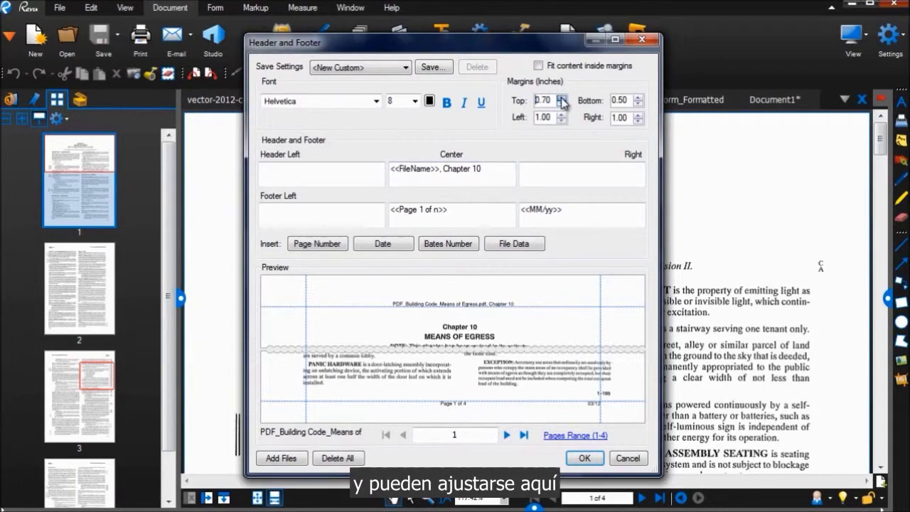
pyautogui.click(562, 107)
pyautogui.click(562, 107)
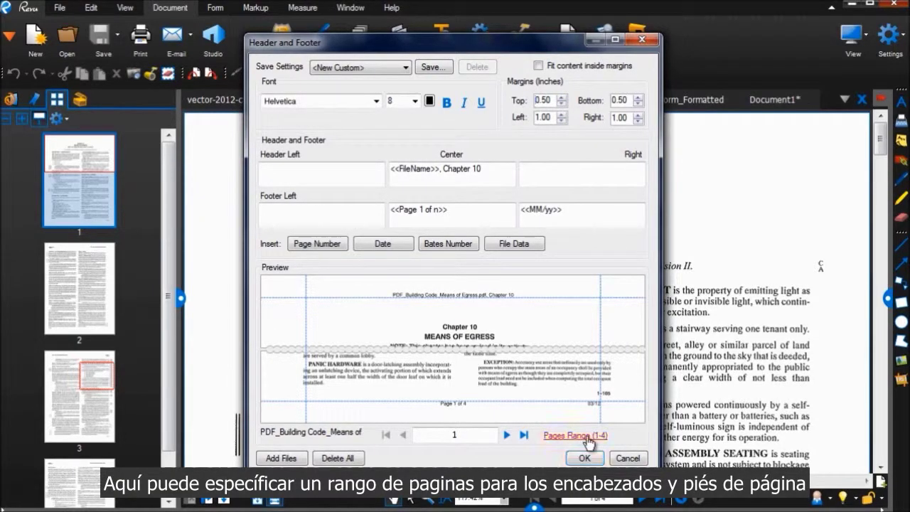
# Limit the header and footer to page 1 and apply them to the document.
pyautogui.click(592, 436)
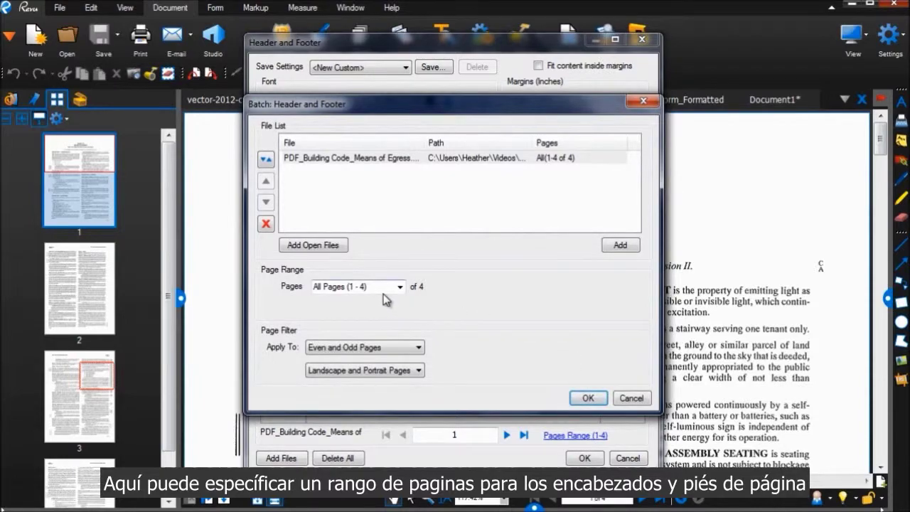
pyautogui.click(383, 293)
pyautogui.write('1')
pyautogui.press('Return')
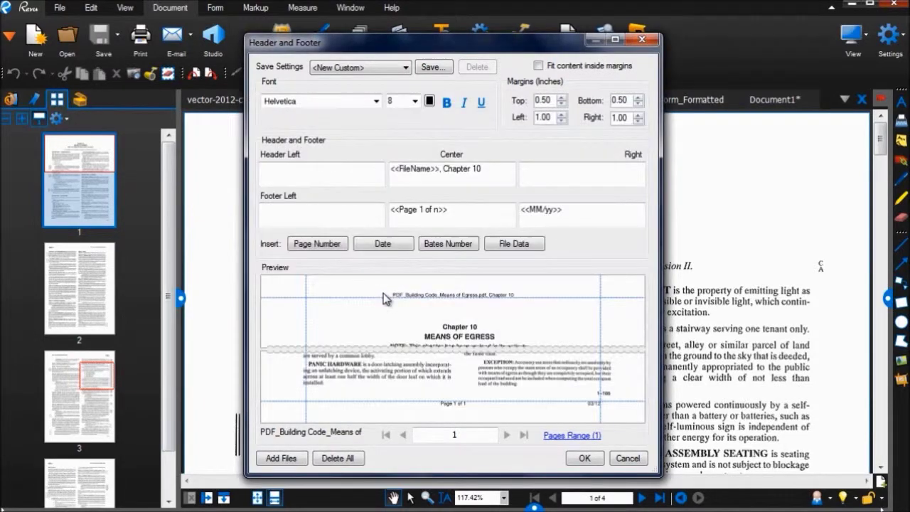
pyautogui.click(578, 461)
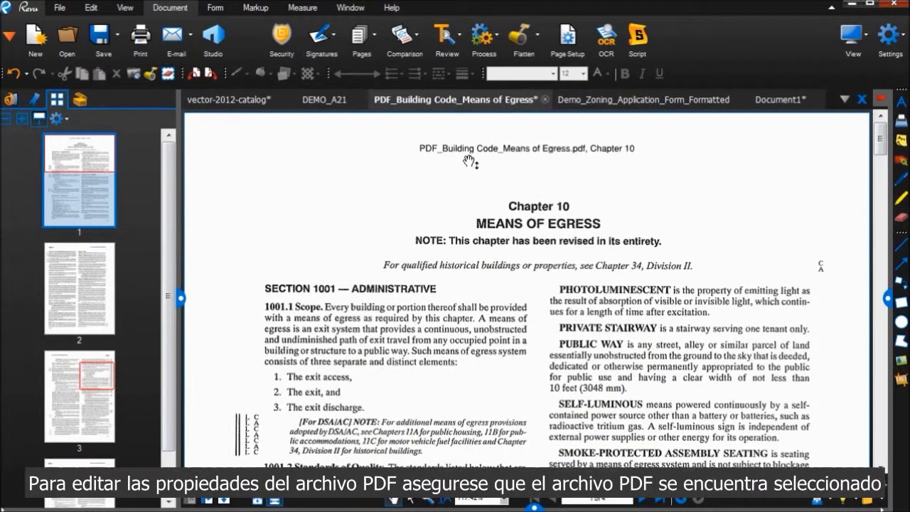
# Replace the title in the file properties of Demo_Zoning_Application_Form_Formatted with text starting "Applicat".
pyautogui.click(644, 101)
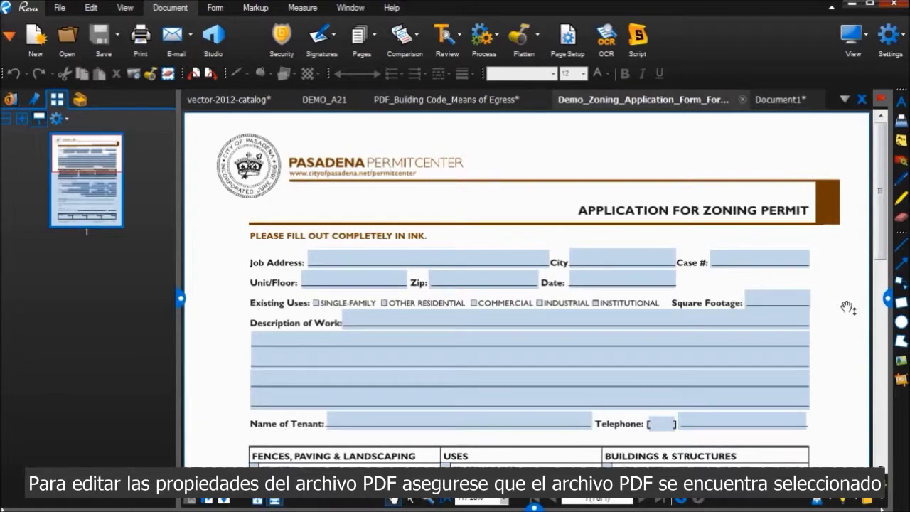
pyautogui.click(889, 298)
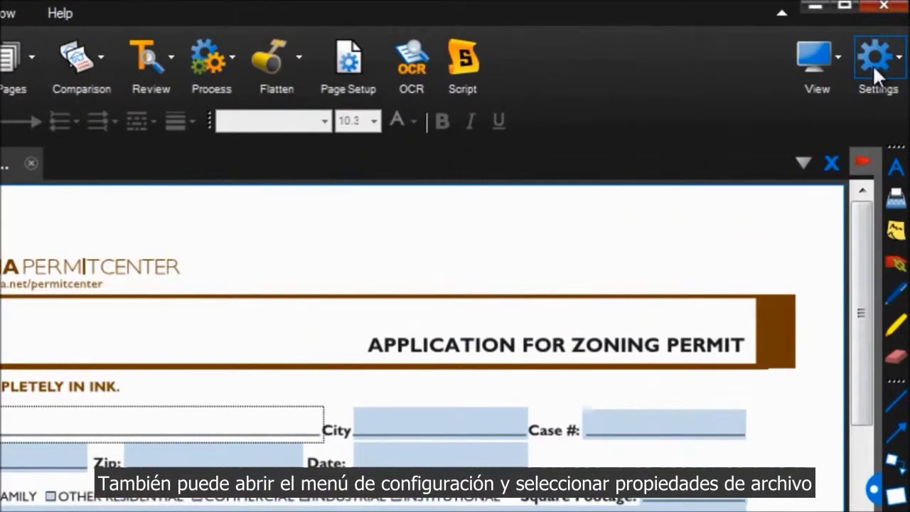
pyautogui.click(873, 64)
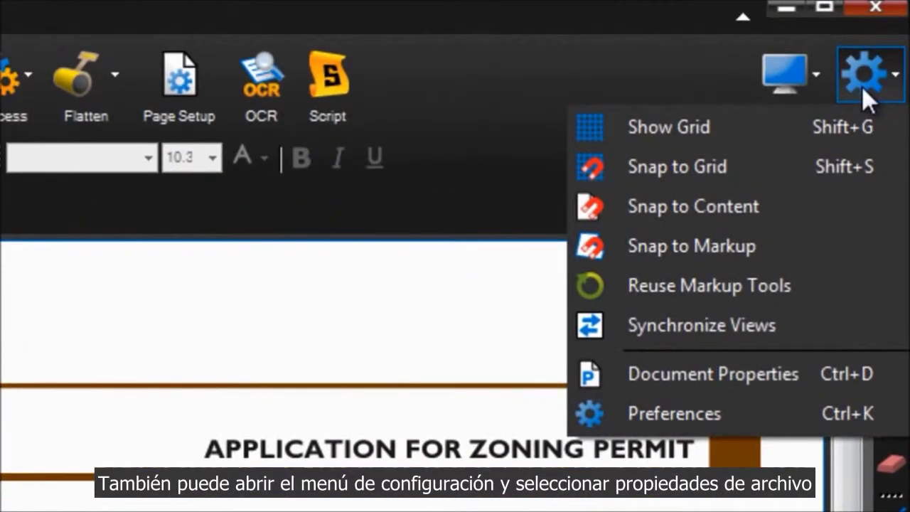
pyautogui.click(849, 283)
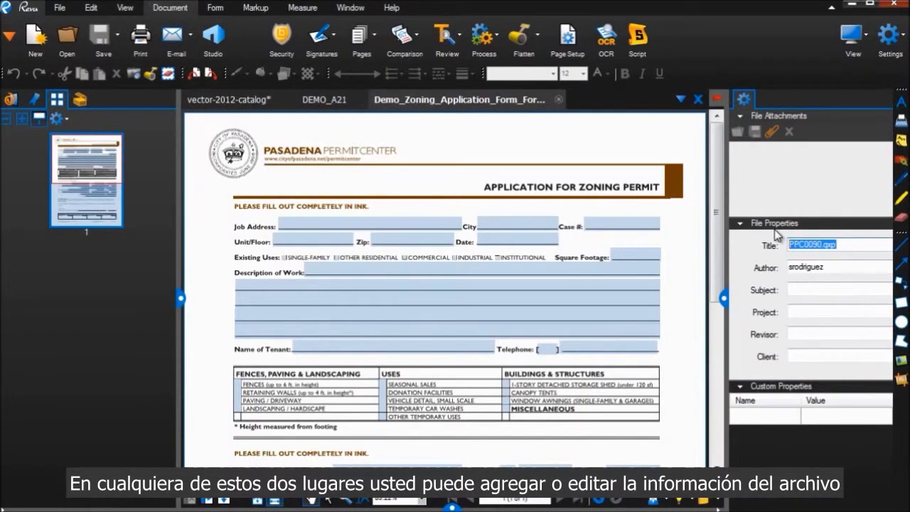
pyautogui.write('Applica')
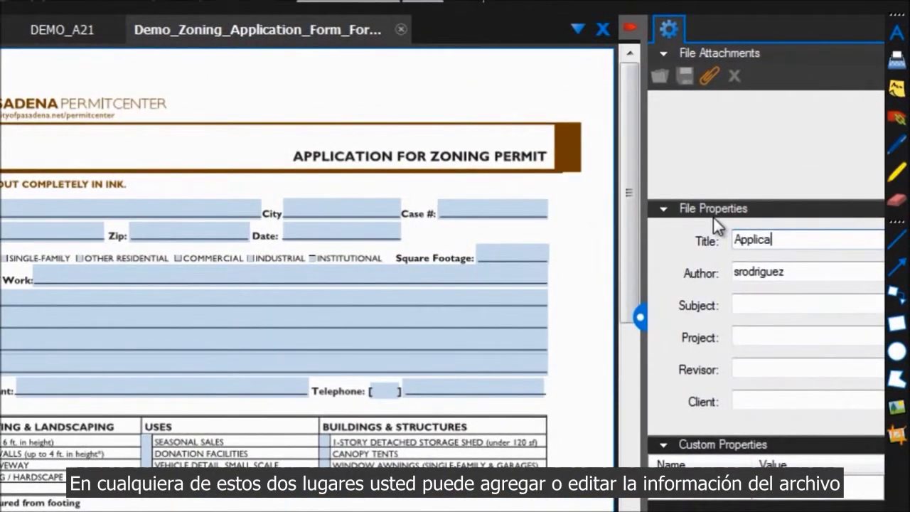
pyautogui.write('t')
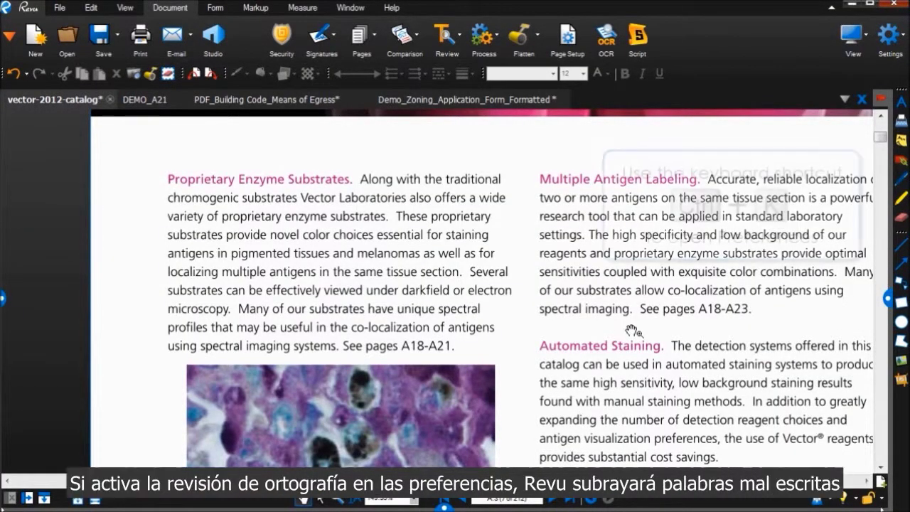
# Make sure Enable Spell Check is on in the Spelling preferences and accept the preferences.
pyautogui.hotkey('ctrl', 'k')
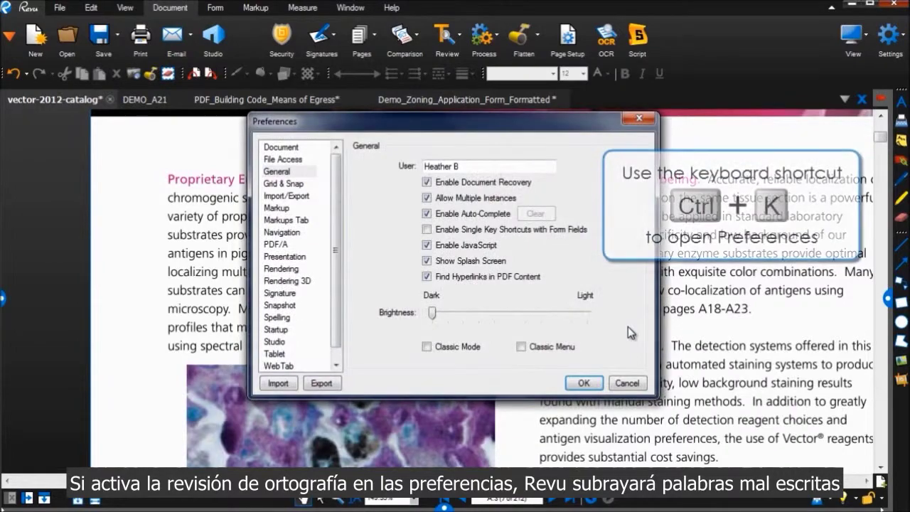
pyautogui.click(304, 320)
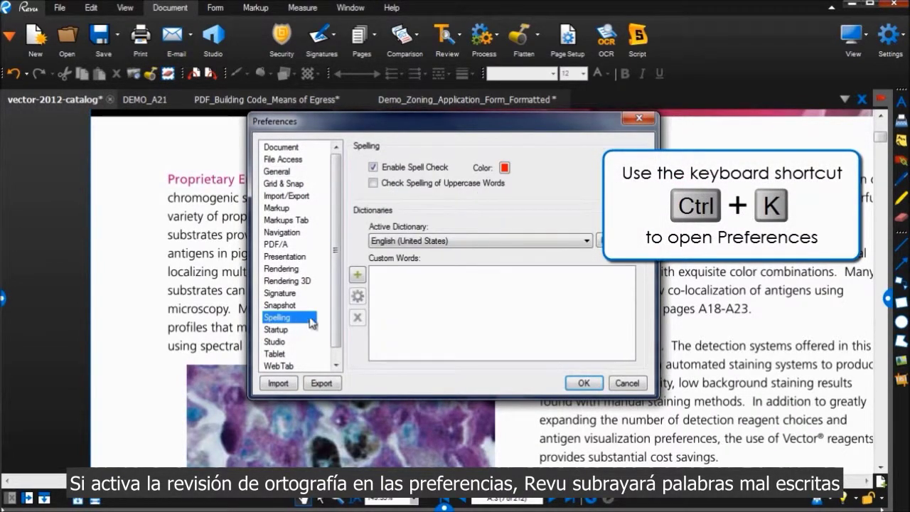
pyautogui.click(437, 174)
pyautogui.click(436, 174)
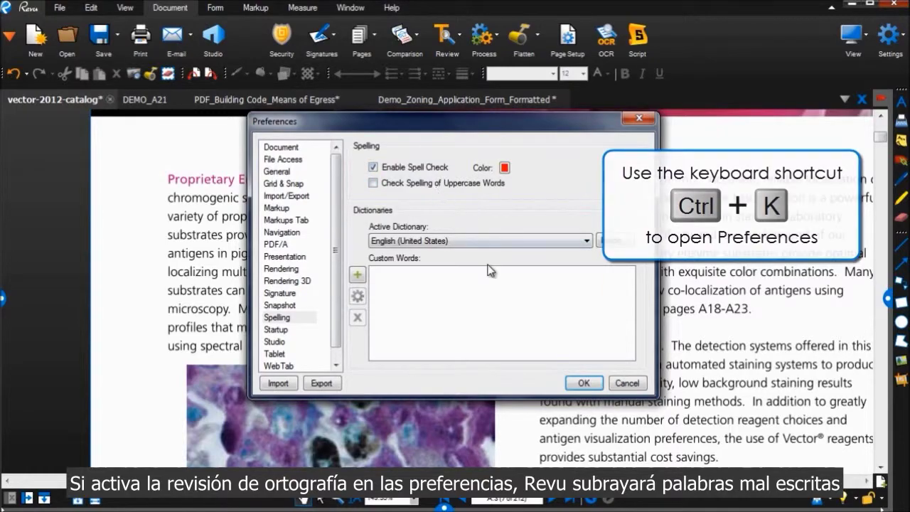
pyautogui.click(583, 382)
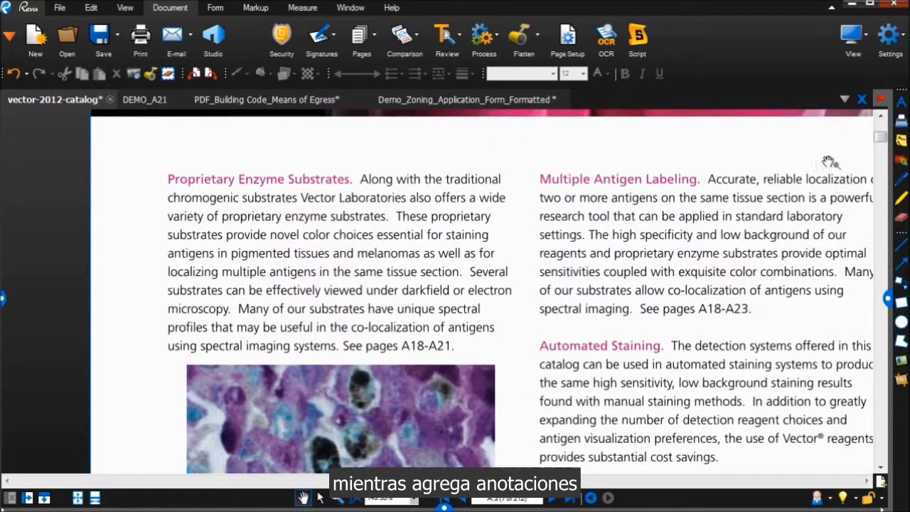
# Add a text box reading "Hav you readd this page?" above the Proprietary Enzyme Substrates paragraph on page A:3.
pyautogui.click(901, 101)
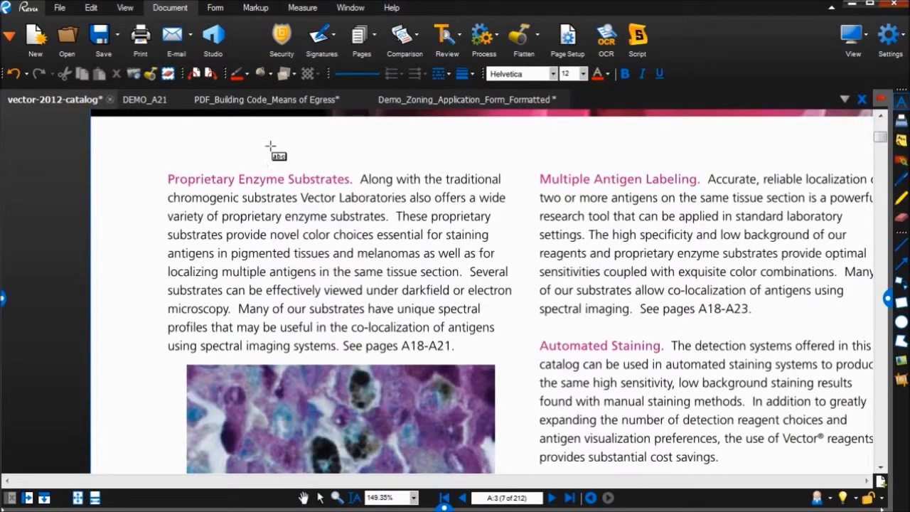
pyautogui.scroll(1, 99, 127)
pyautogui.moveTo(91, 128); pyautogui.dragTo(267, 187)
pyautogui.write('Hav you readd this page?')
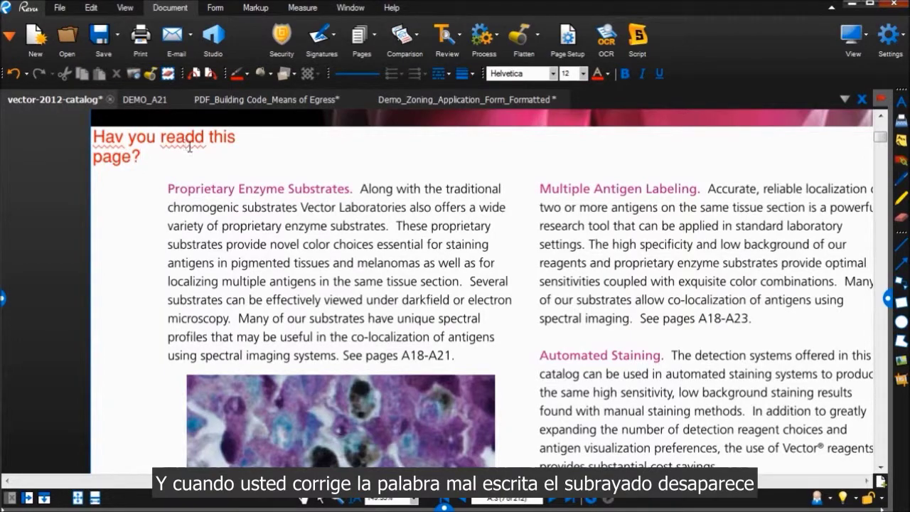
# Correct "readd" to "read" in the text box and view the spelling suggestions for "Hav".
pyautogui.press('BackSpace')
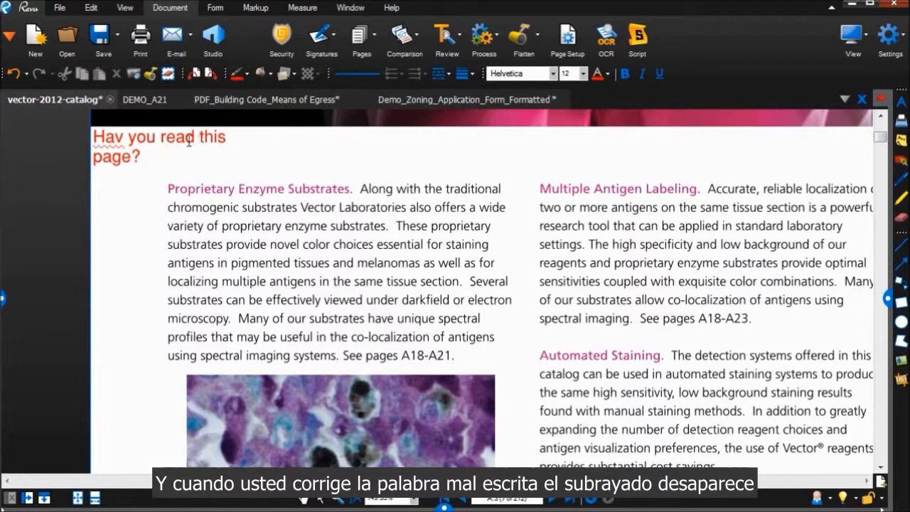
pyautogui.rightClick(118, 139)
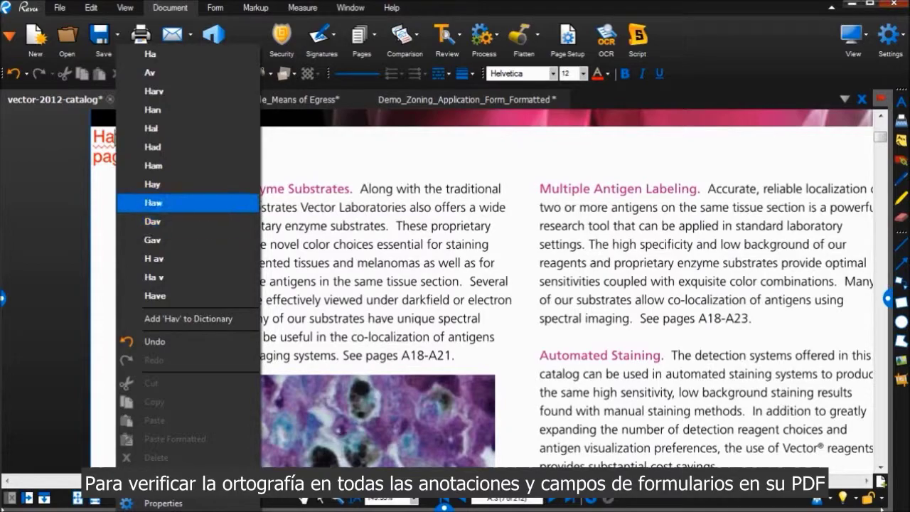
pyautogui.click(314, 171)
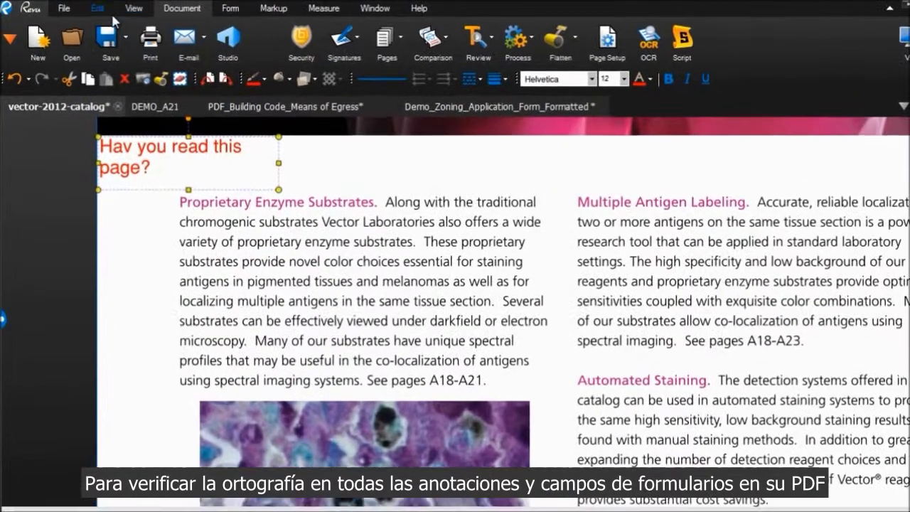
# Check the spelling in markups and form fields, replacing "Hav" with the suggestion "Have" in the text box.
pyautogui.click(91, 7)
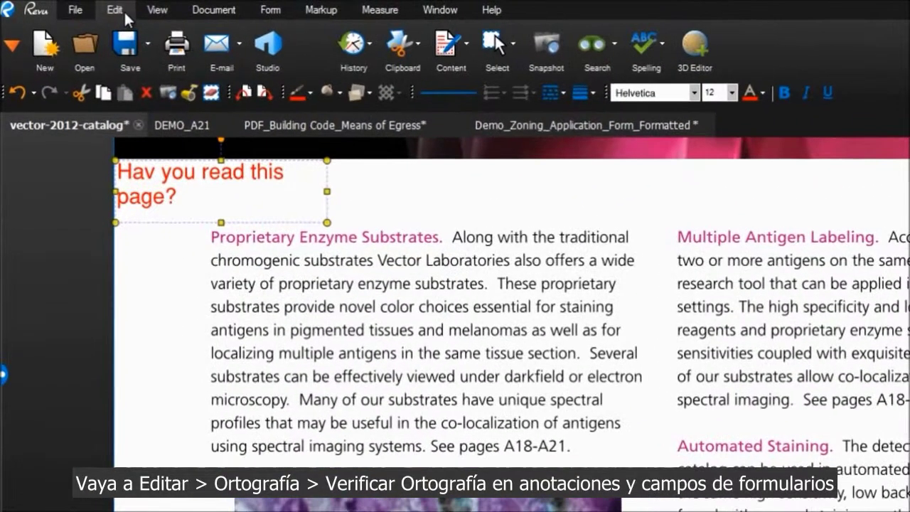
pyautogui.click(643, 47)
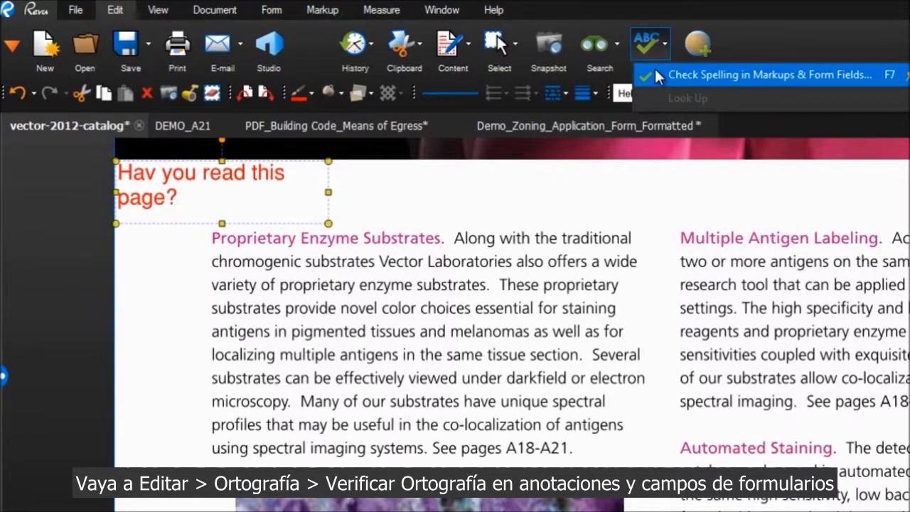
pyautogui.click(656, 72)
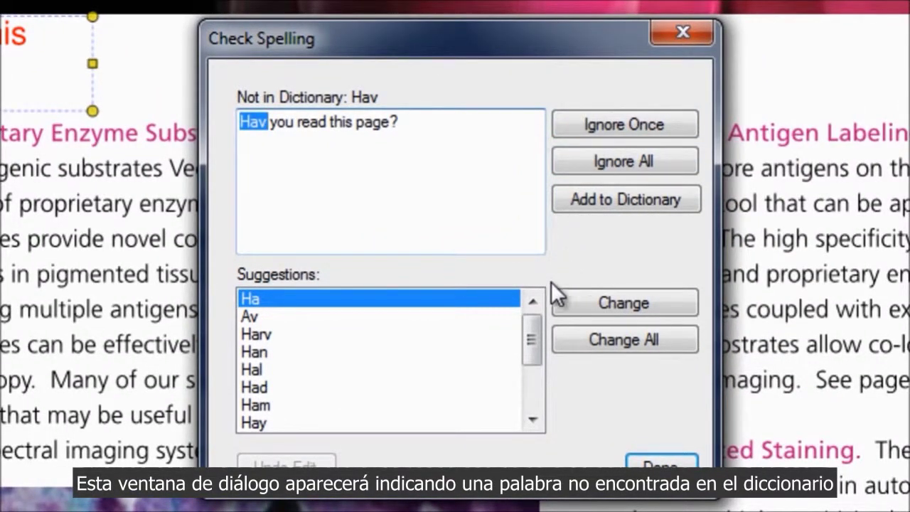
pyautogui.moveTo(538, 327); pyautogui.dragTo(543, 387)
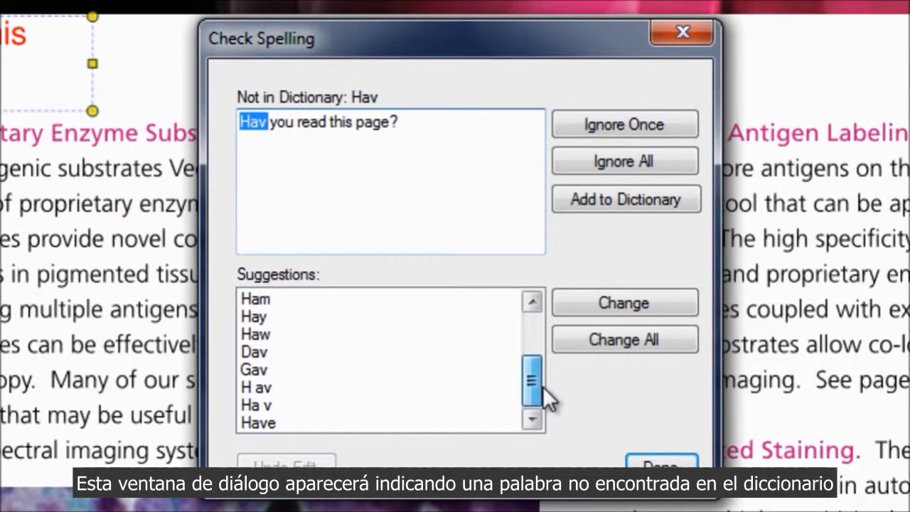
pyautogui.click(470, 422)
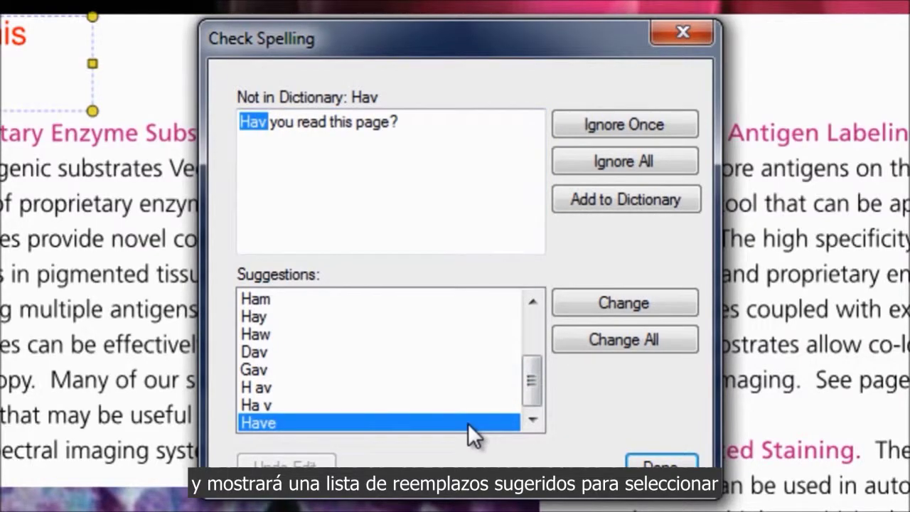
pyautogui.click(626, 302)
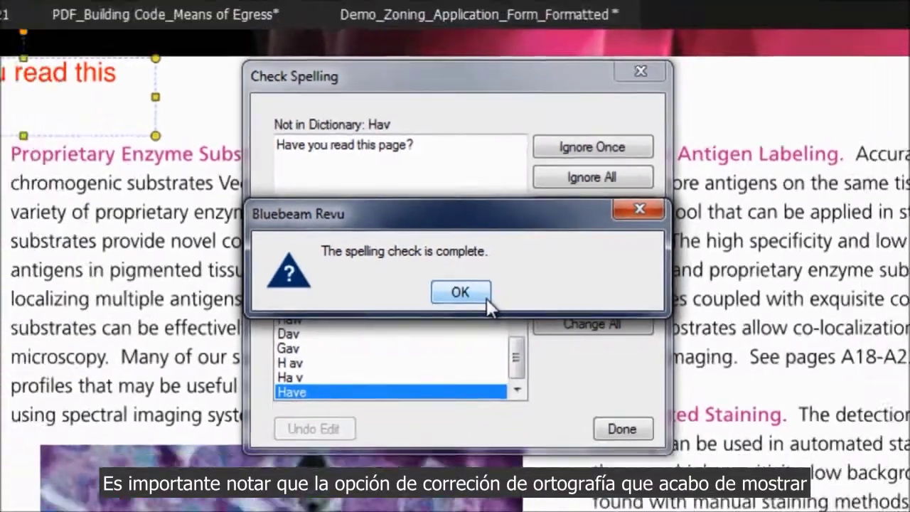
pyautogui.click(464, 301)
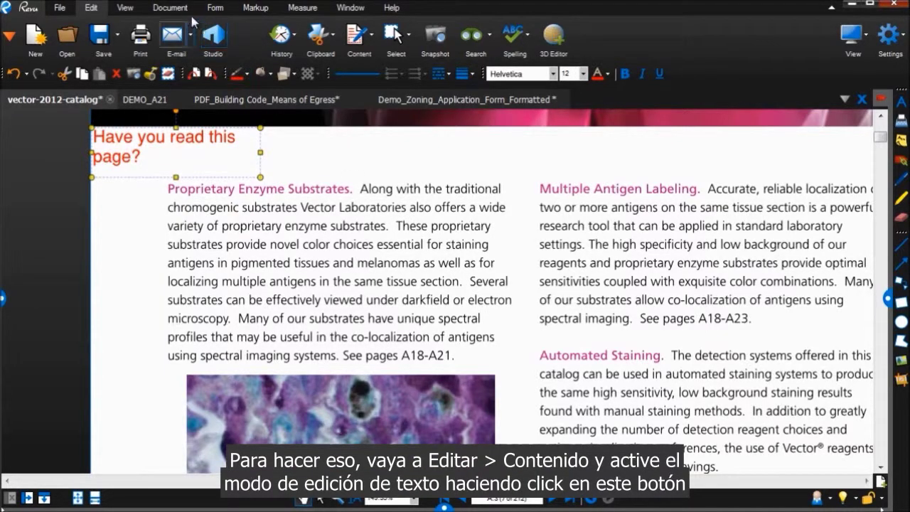
# Enter text editing mode for the page content, view the spelling suggestions for "darkfield", and leave the mode.
pyautogui.click(371, 43)
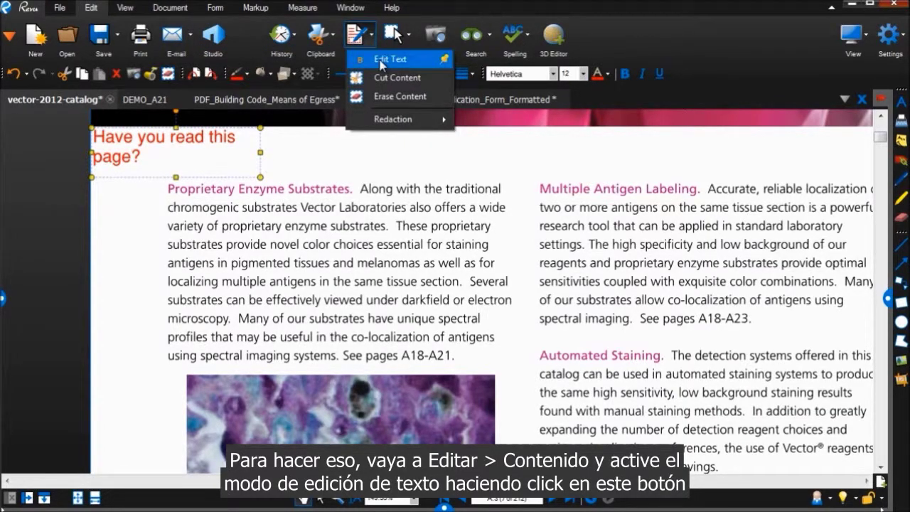
pyautogui.click(381, 62)
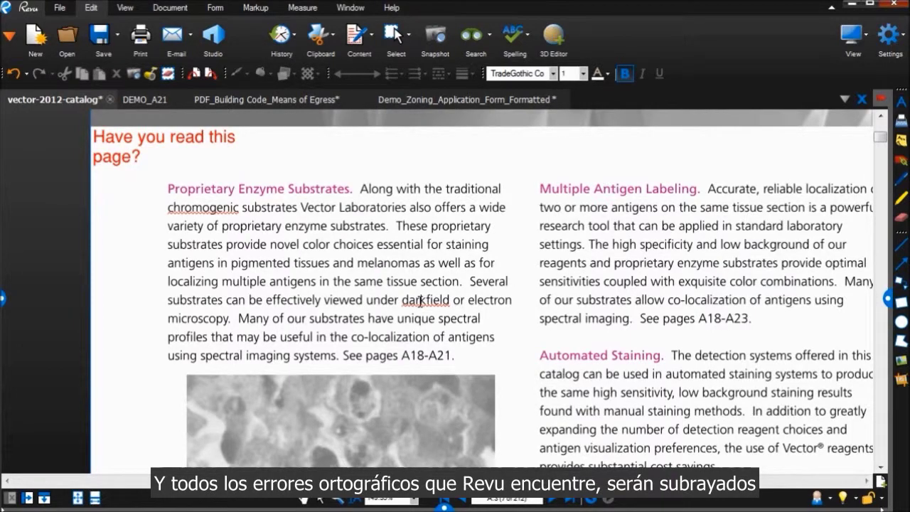
pyautogui.rightClick(427, 300)
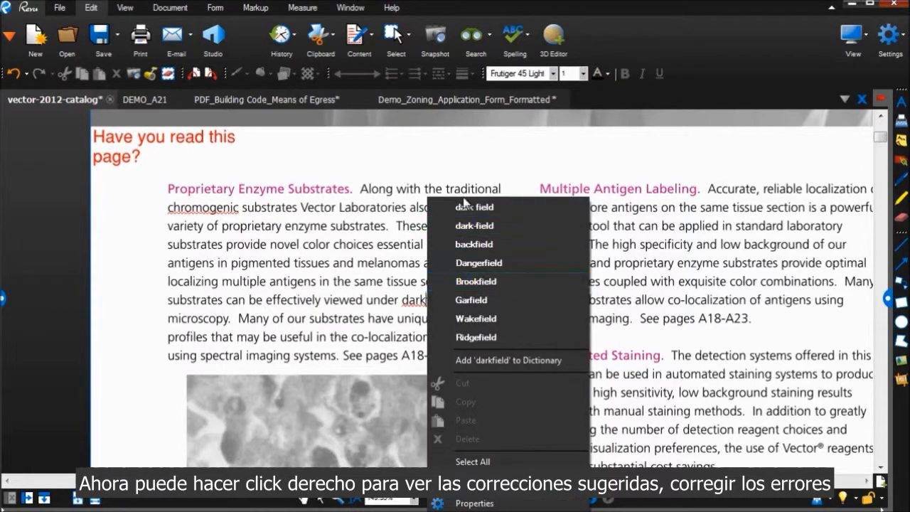
pyautogui.click(398, 258)
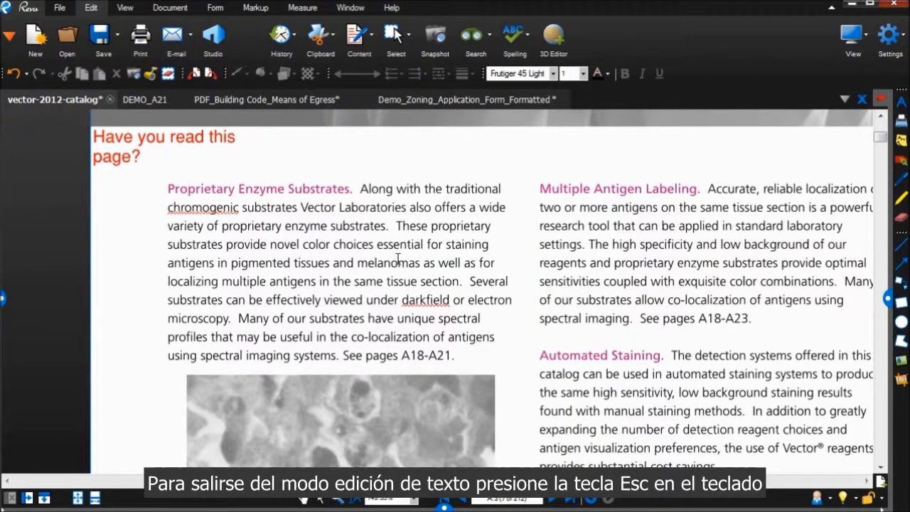
pyautogui.press('Escape')
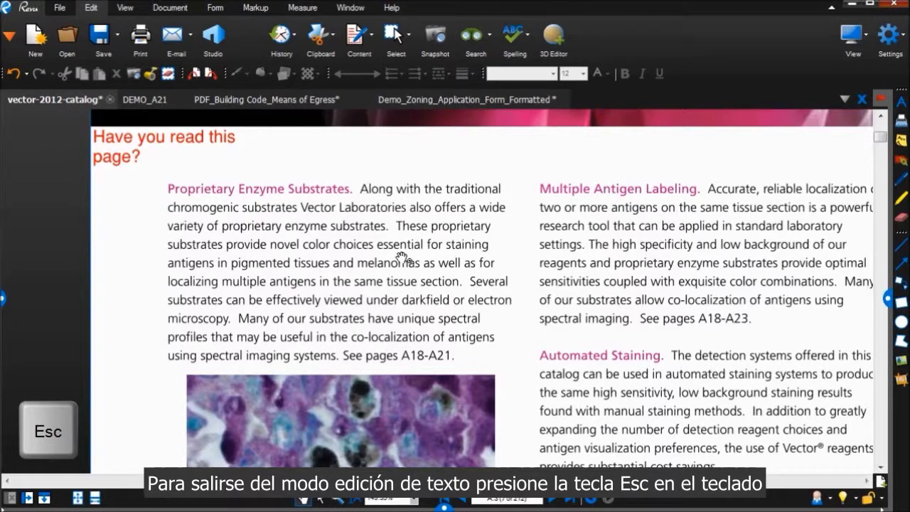
# Mark up the spelling mistakes on pages 1-4 with red squiggly underlines, without placing suggestions in comments.
pyautogui.click(181, 8)
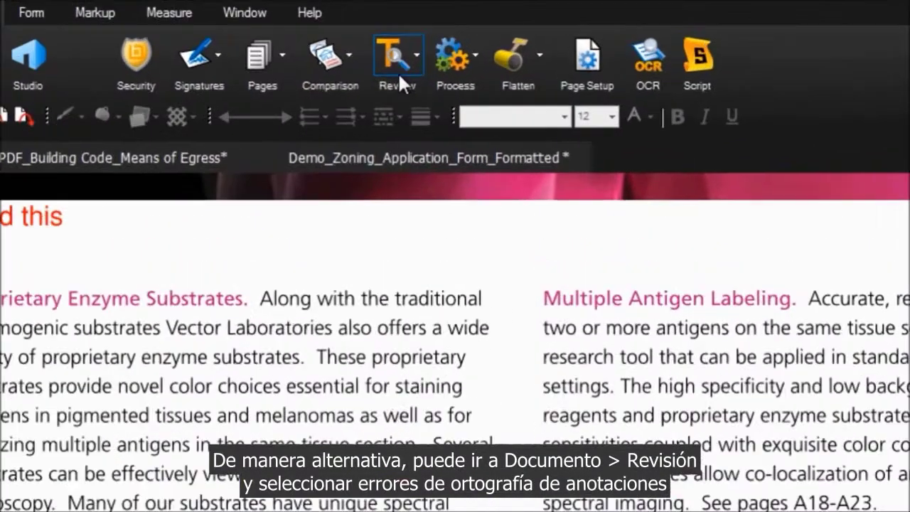
pyautogui.click(448, 48)
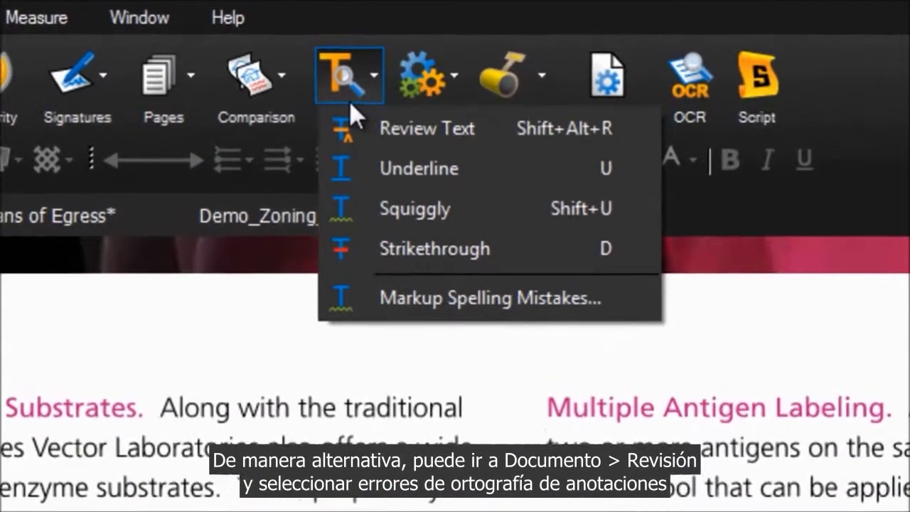
pyautogui.click(406, 300)
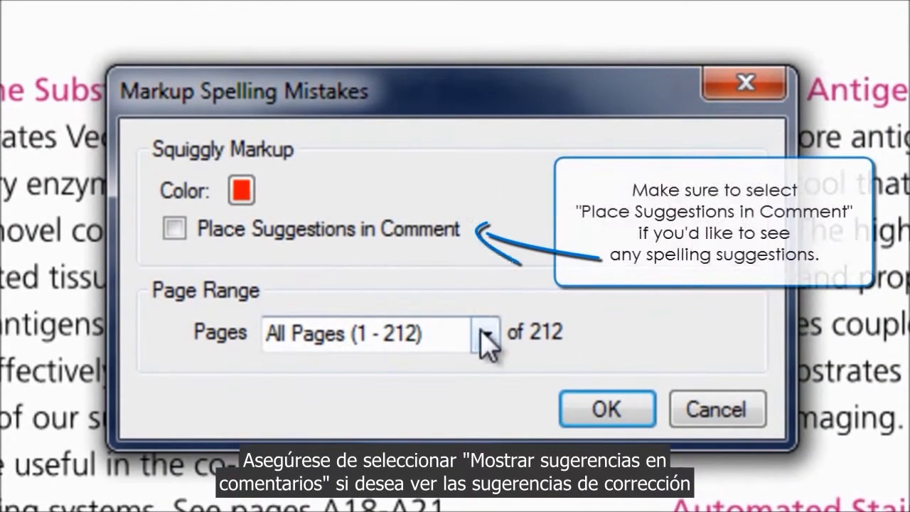
pyautogui.click(411, 481)
pyautogui.write('1')
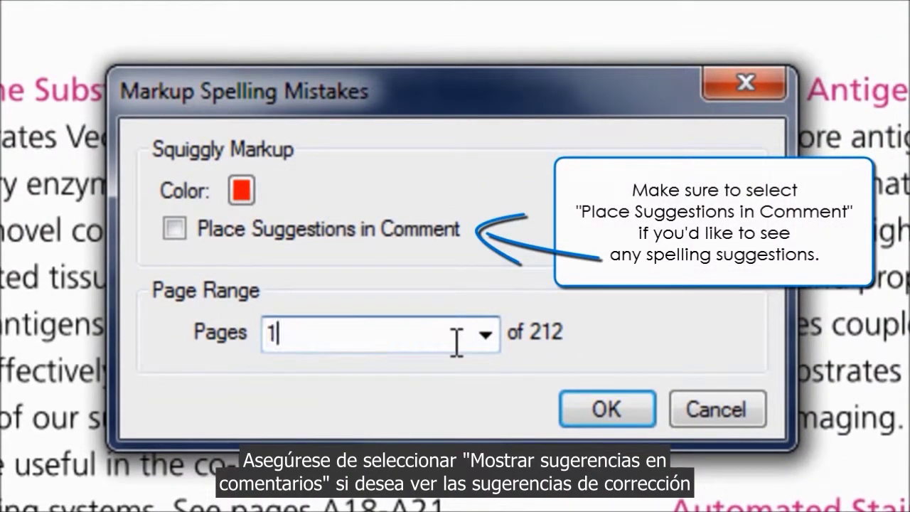
pyautogui.write('-4')
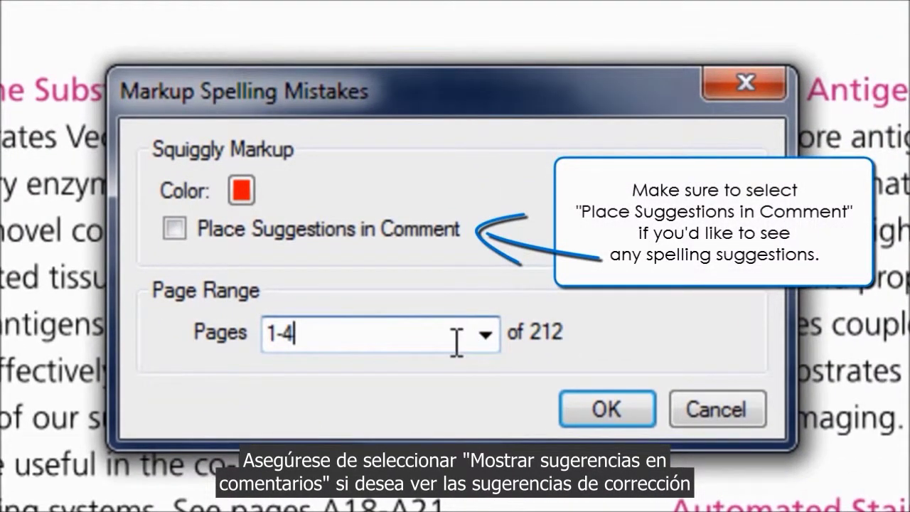
pyautogui.click(604, 417)
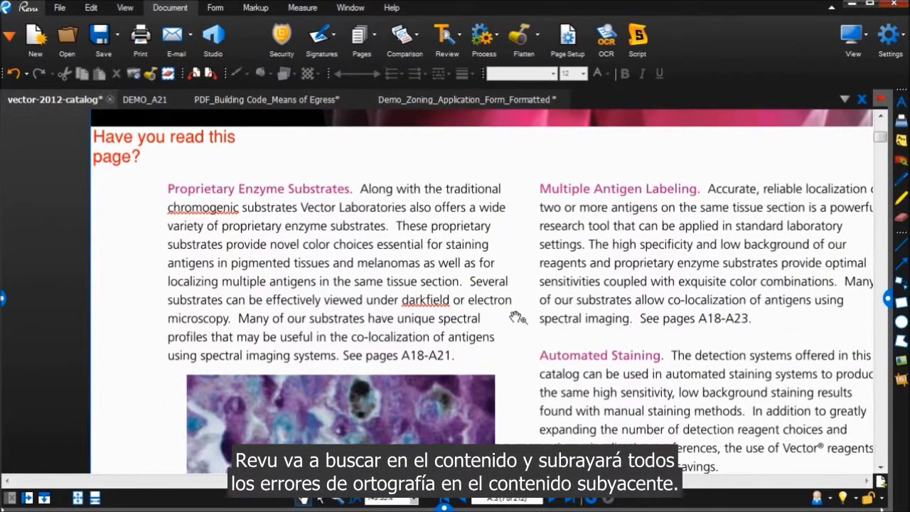
# Select the squiggly markup under "darkfield" and examine the options offered for it.
pyautogui.click(443, 302)
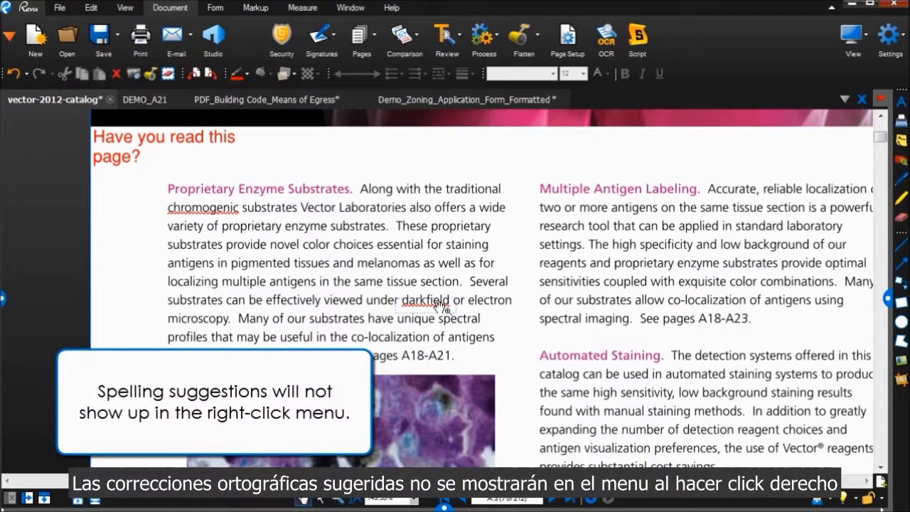
pyautogui.rightClick(437, 304)
pyautogui.press('Escape')
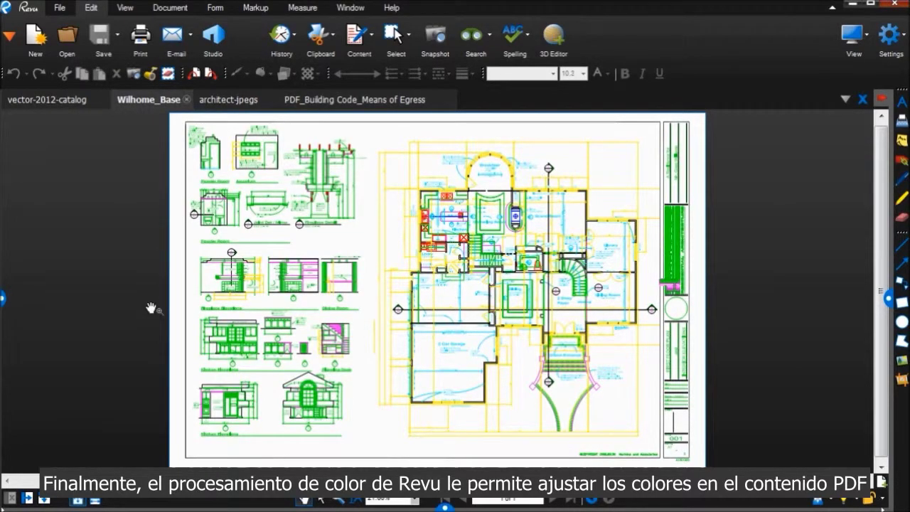
# Open Color Processing for the Wilhome_Base drawing and preview the Grayscale and Black and White process types.
pyautogui.click(170, 8)
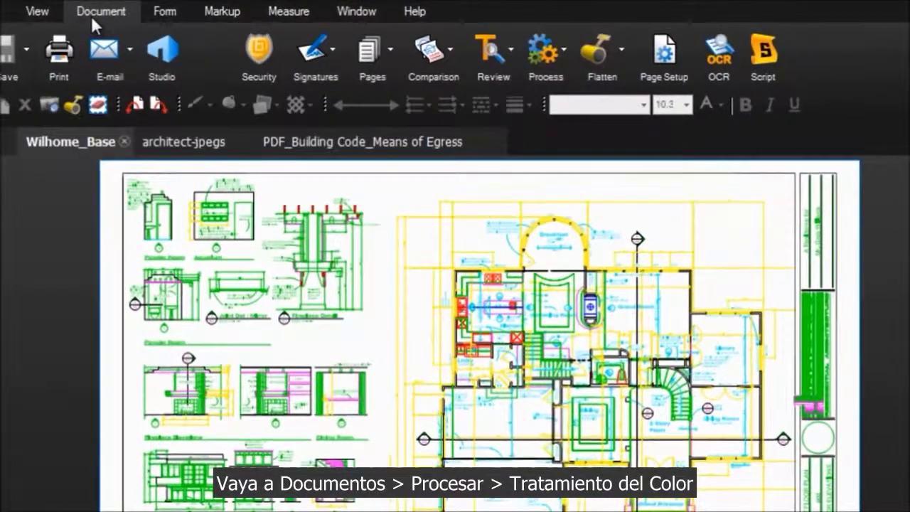
pyautogui.click(562, 52)
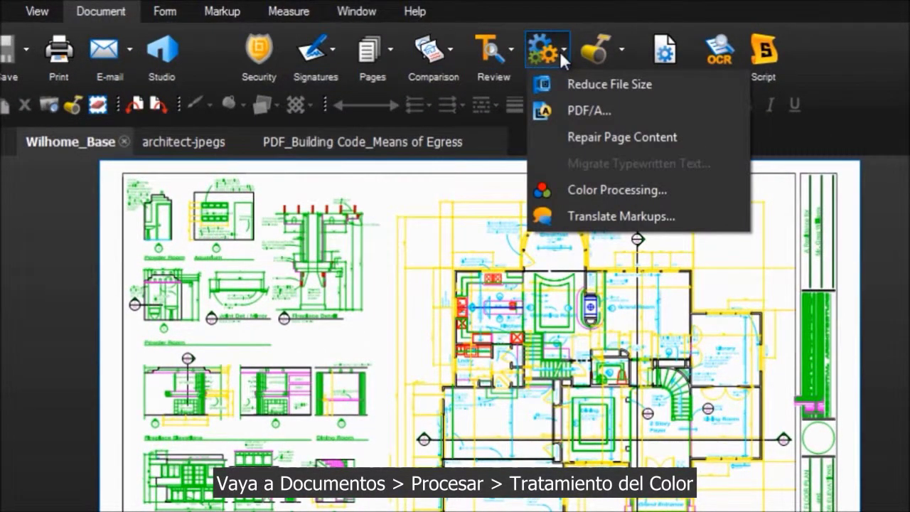
pyautogui.click(584, 189)
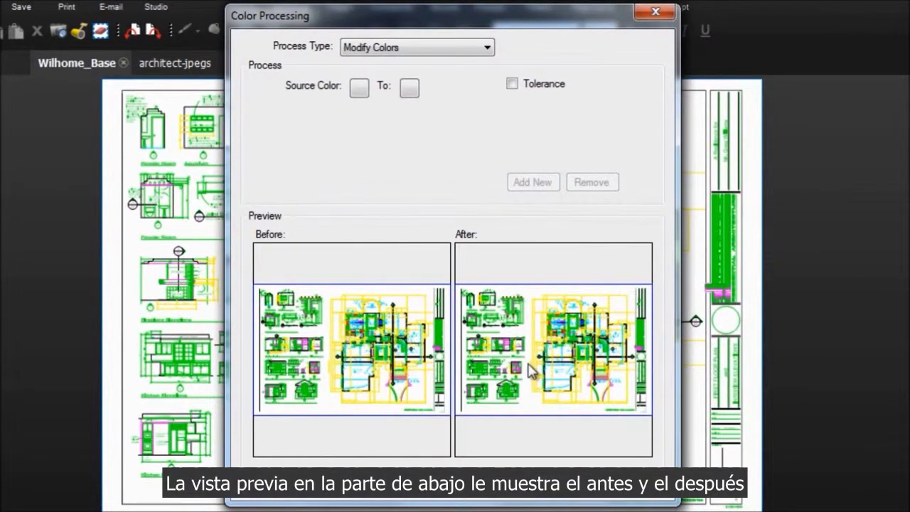
pyautogui.click(475, 53)
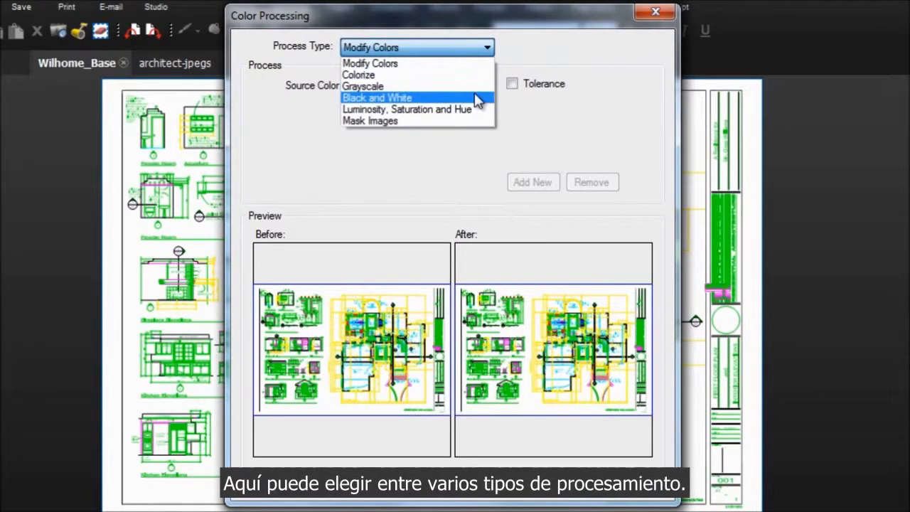
pyautogui.click(475, 87)
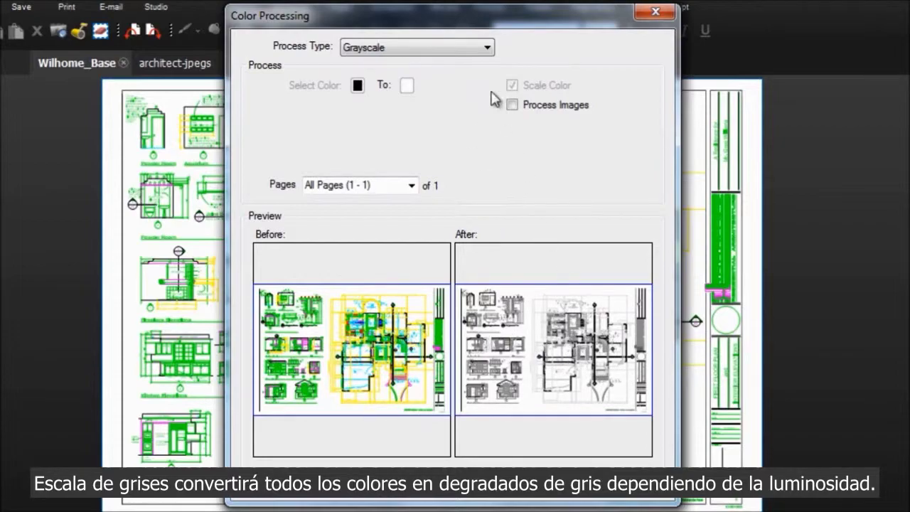
pyautogui.click(484, 57)
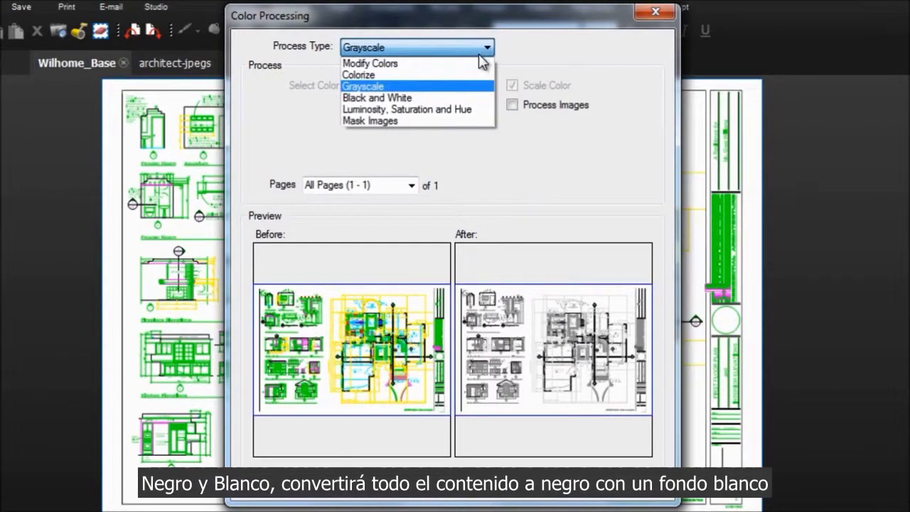
pyautogui.click(476, 100)
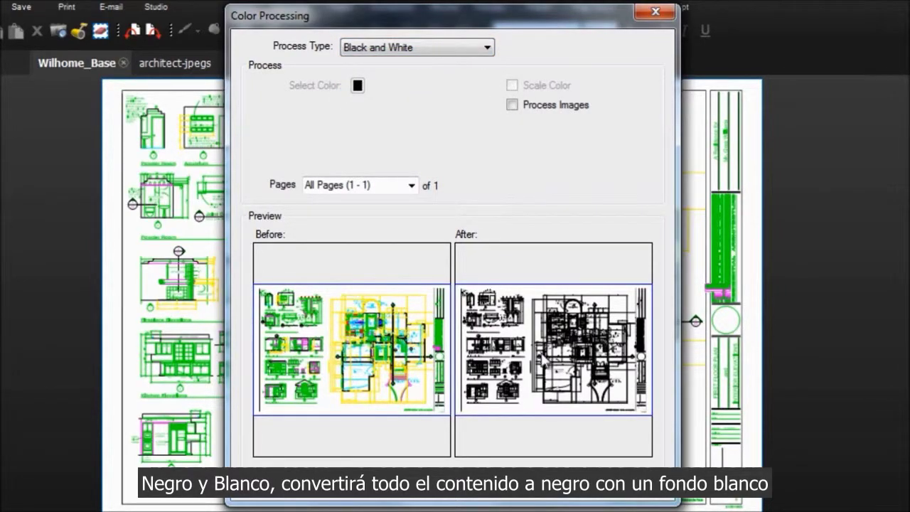
# Preview a Luminosity, Saturation and Hue adjustment with luminosity 23, saturation -64 and hue 43.
pyautogui.click(481, 50)
pyautogui.click(486, 110)
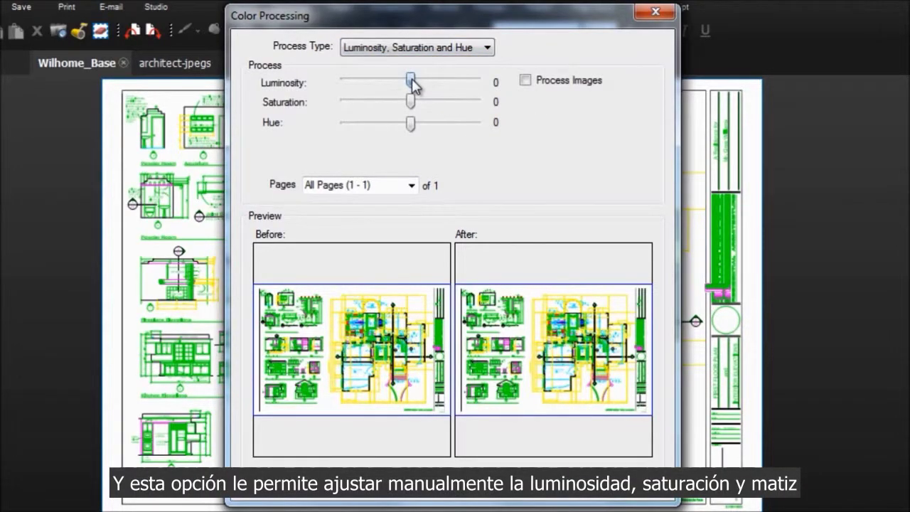
pyautogui.moveTo(412, 82); pyautogui.dragTo(369, 103)
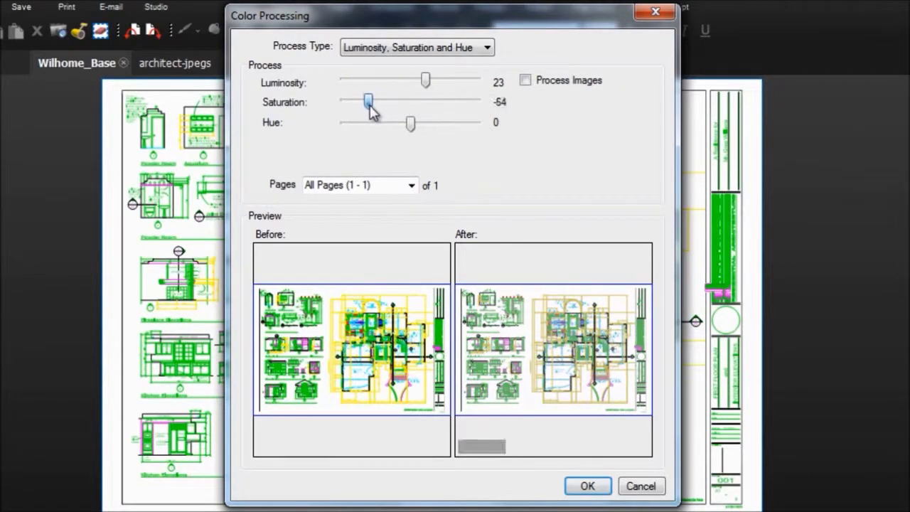
pyautogui.moveTo(411, 125); pyautogui.dragTo(441, 136)
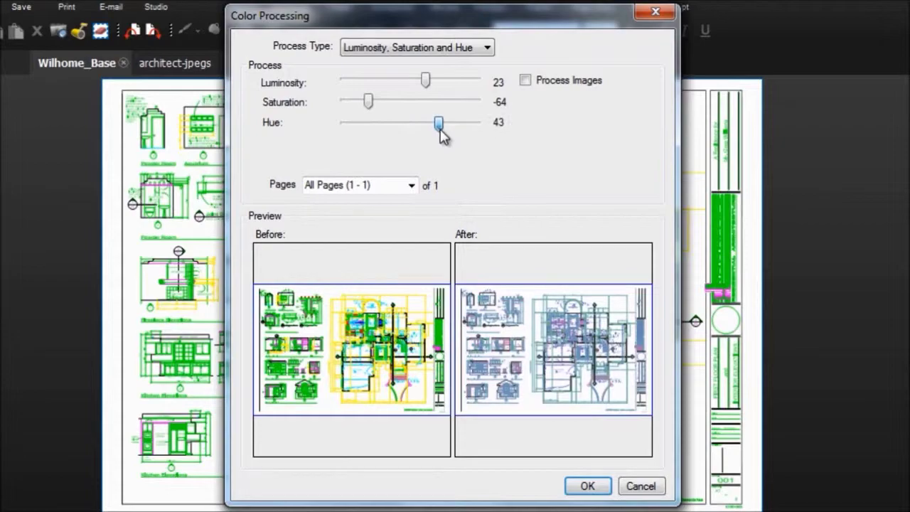
# Preview a Modify Colors process that changes green to red, blue to pink and red to black.
pyautogui.click(464, 48)
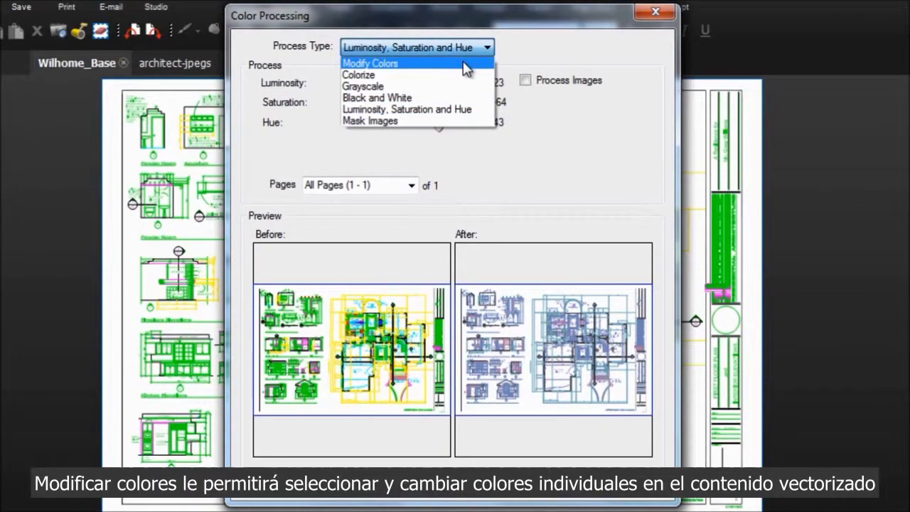
pyautogui.click(466, 67)
pyautogui.click(361, 88)
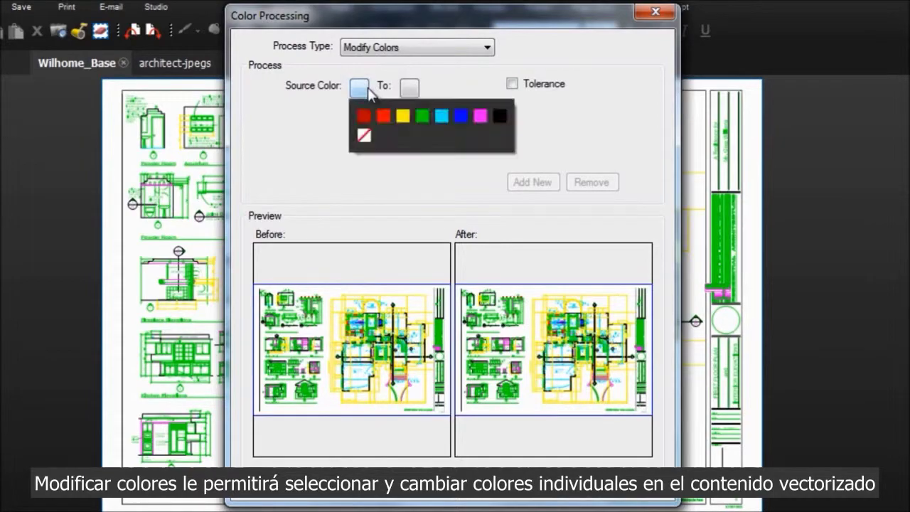
pyautogui.click(425, 117)
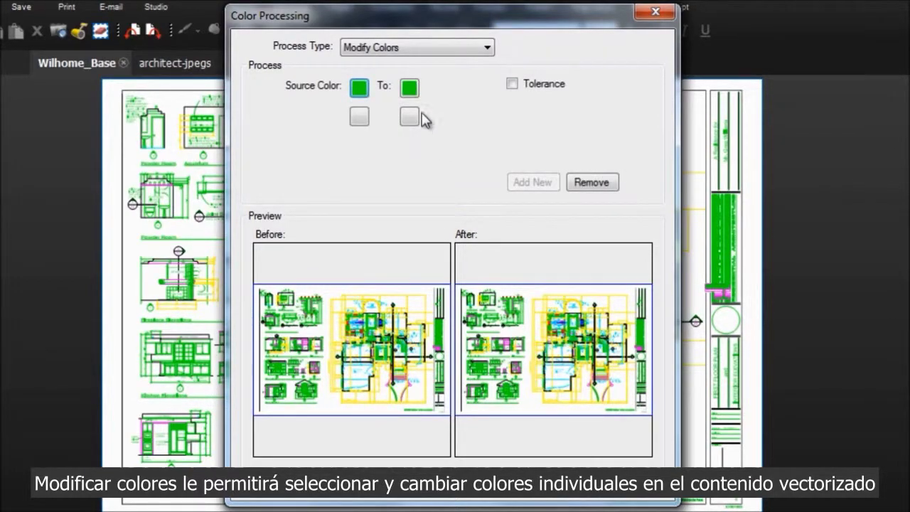
pyautogui.click(410, 87)
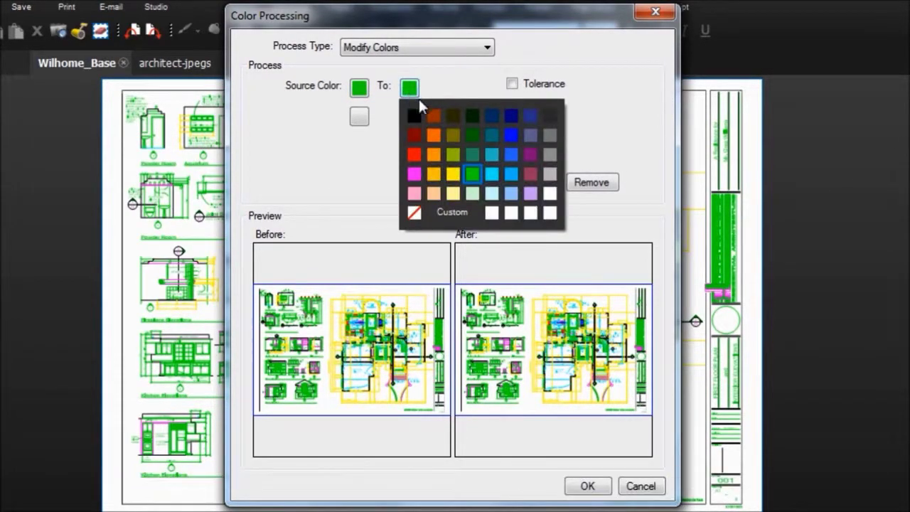
pyautogui.click(419, 153)
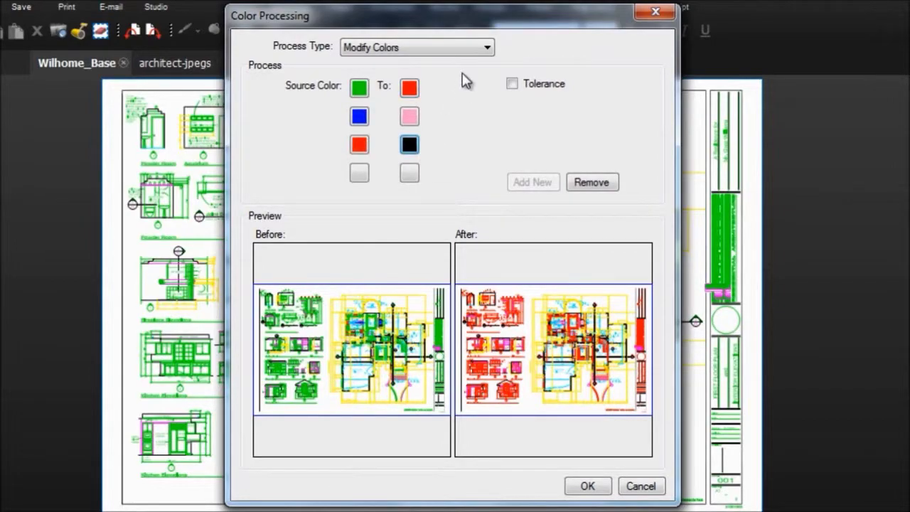
# Preview the Colorize process type with Scale Color enabled, scaling from red to green.
pyautogui.click(466, 50)
pyautogui.click(464, 76)
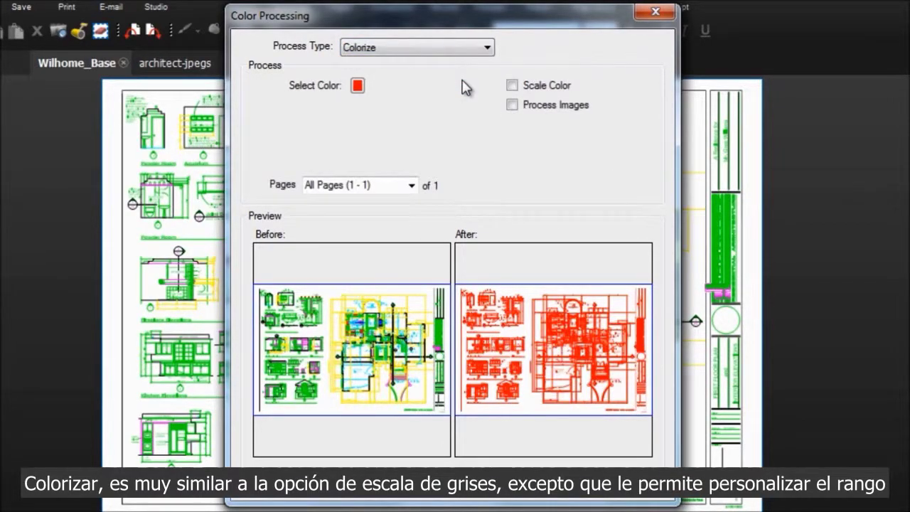
pyautogui.click(512, 85)
pyautogui.click(407, 85)
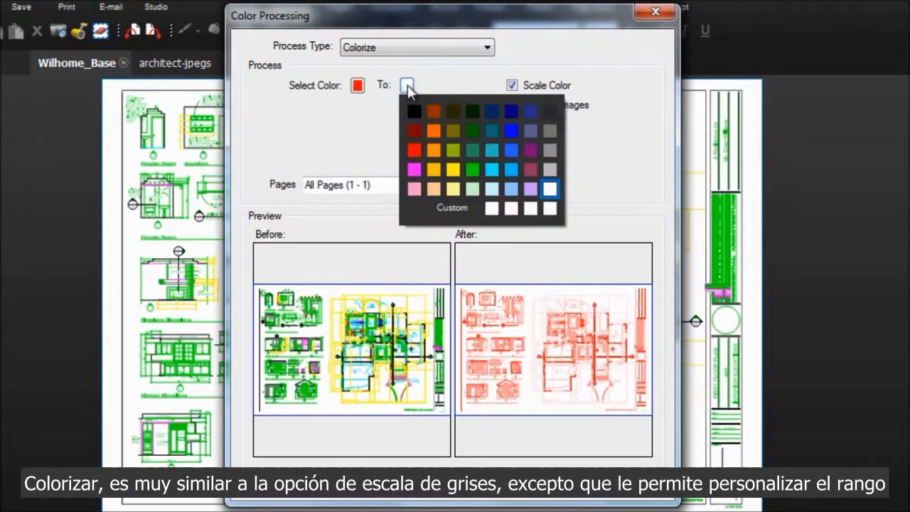
pyautogui.click(471, 169)
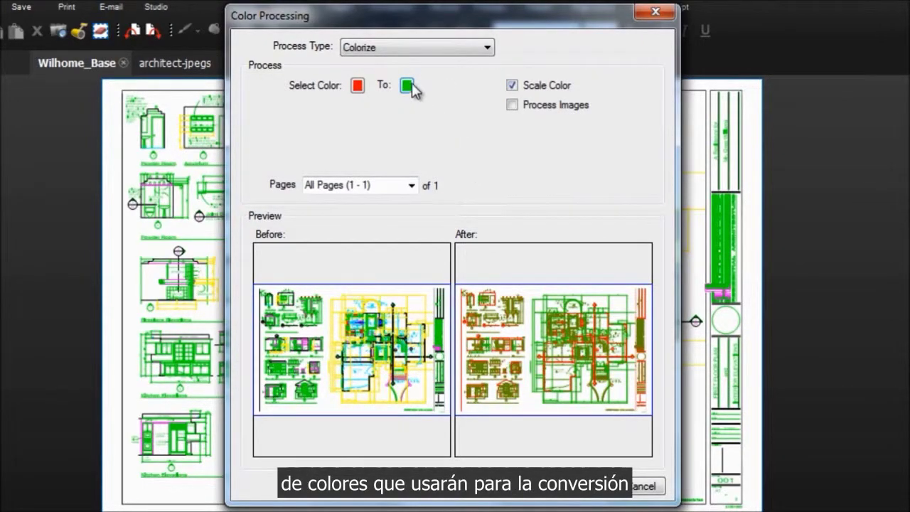
# Change the second scale color to white and apply the Colorize process to the Wilhome_Base drawing, then inspect the floor plan's lines.
pyautogui.click(411, 88)
pyautogui.click(530, 190)
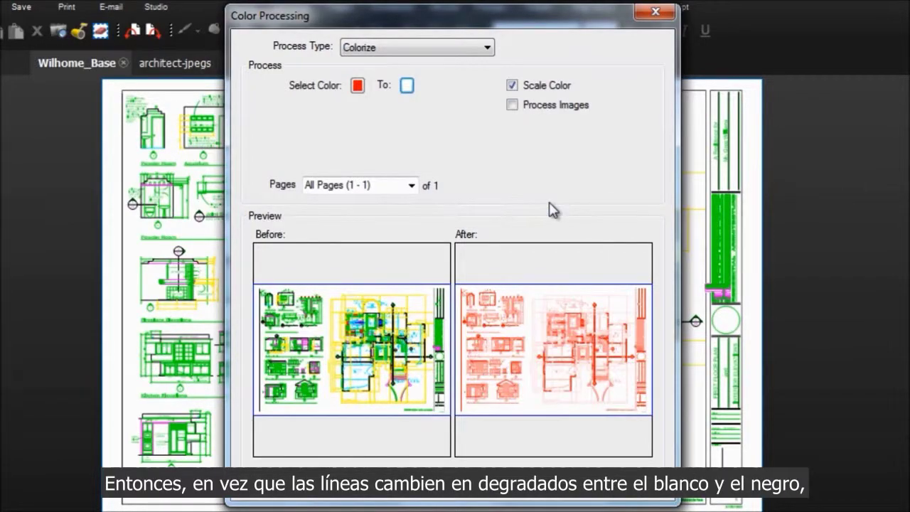
pyautogui.click(588, 489)
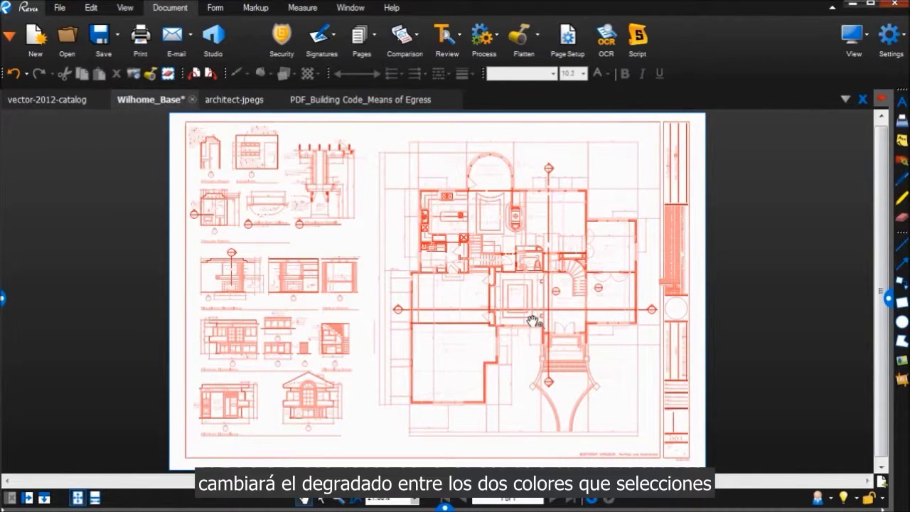
pyautogui.scroll(5, 533, 321)
pyautogui.scroll(3, 533, 321)
pyautogui.scroll(-3, 533, 321)
pyautogui.scroll(1, 535, 321)
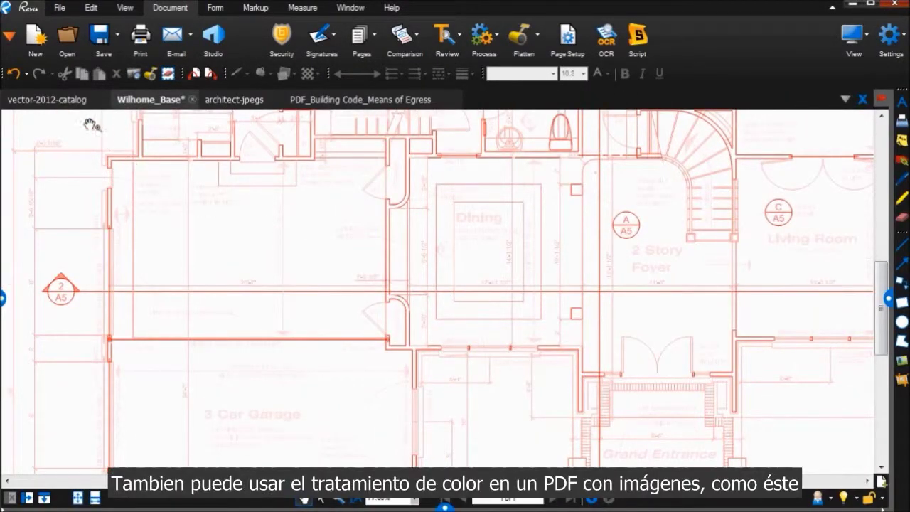
# Colorize all pages of vector-2012-catalog with a red-to-white color scale, with Process Images enabled.
pyautogui.click(72, 104)
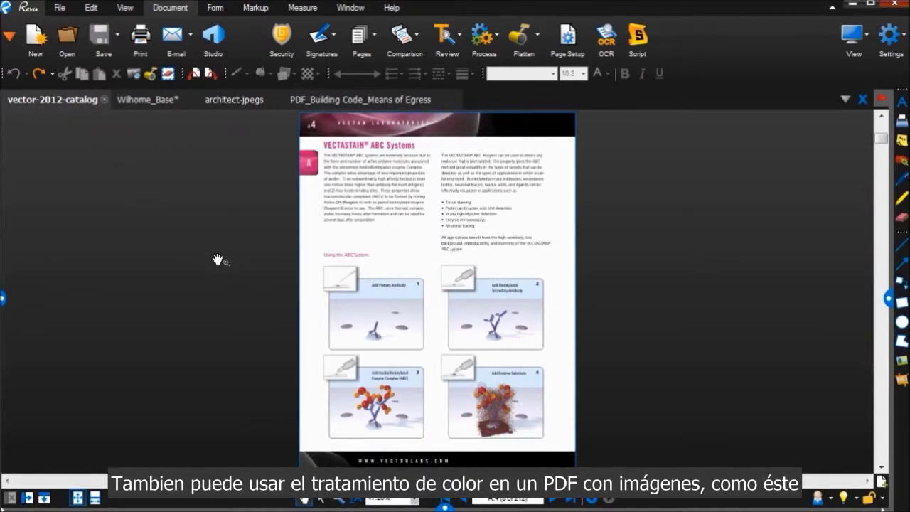
pyautogui.click(484, 36)
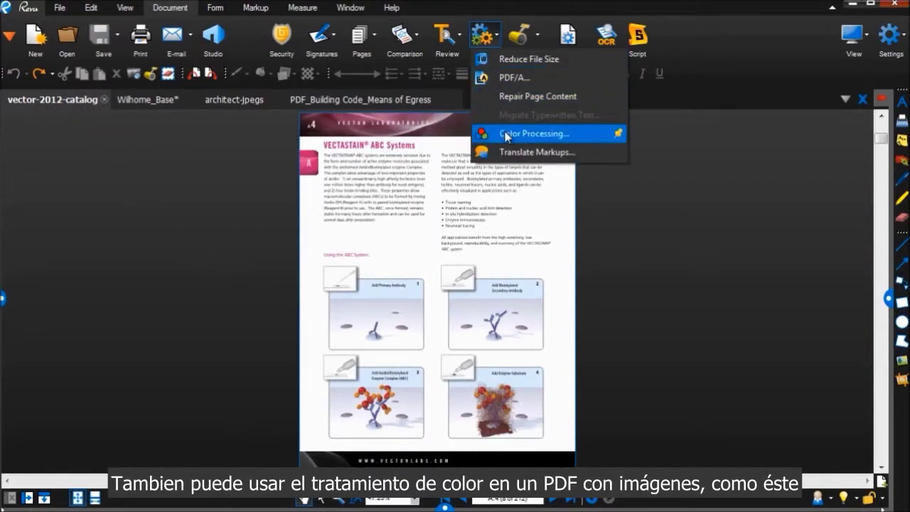
pyautogui.click(506, 133)
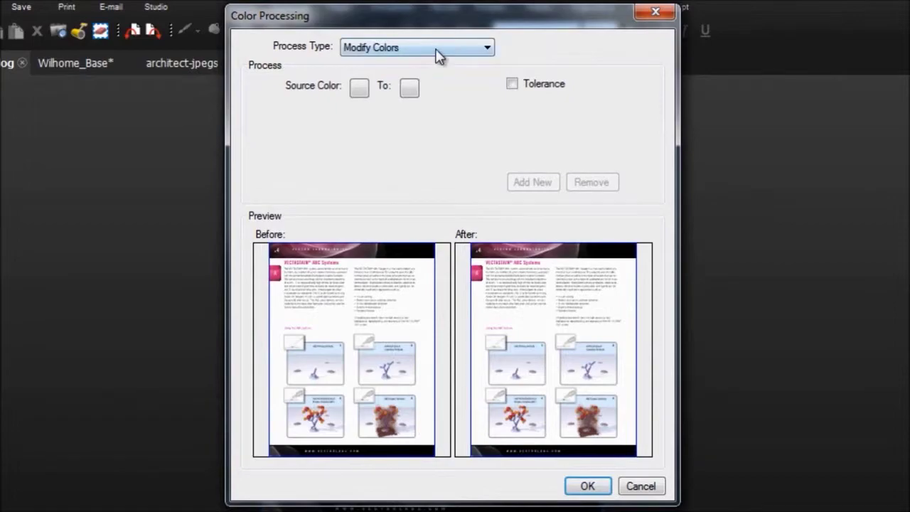
pyautogui.click(439, 85)
pyautogui.click(435, 76)
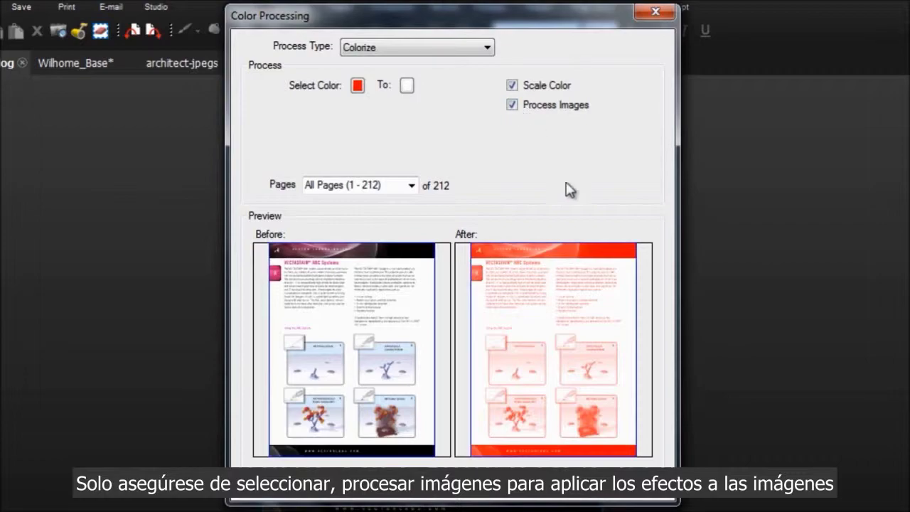
pyautogui.click(604, 486)
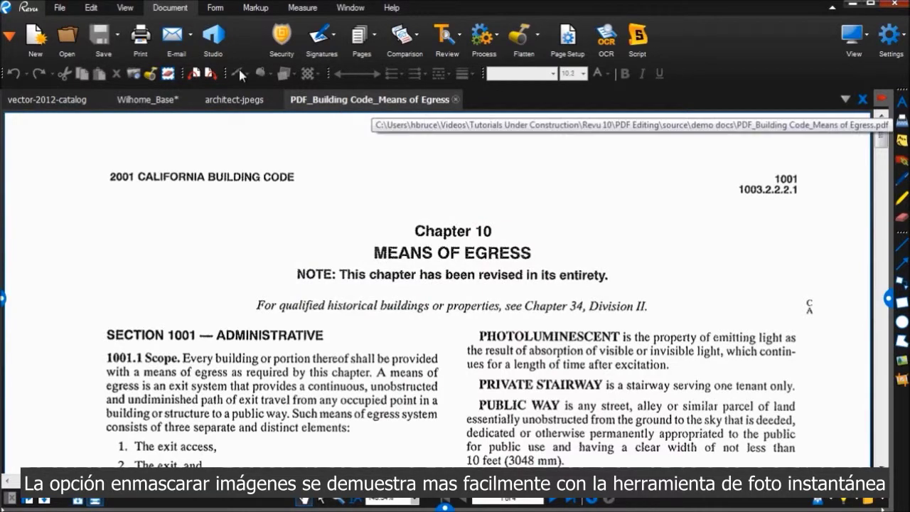
# Take a snapshot of the "Chapter 10 Means of Egress" heading block and paste it onto the Immunohistochemistry image in vector-2012-catalog.
pyautogui.click(91, 9)
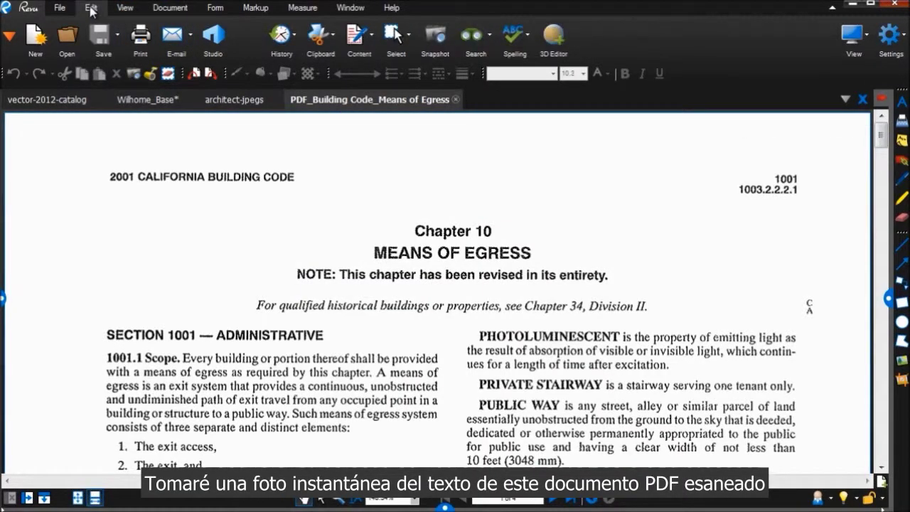
pyautogui.click(435, 36)
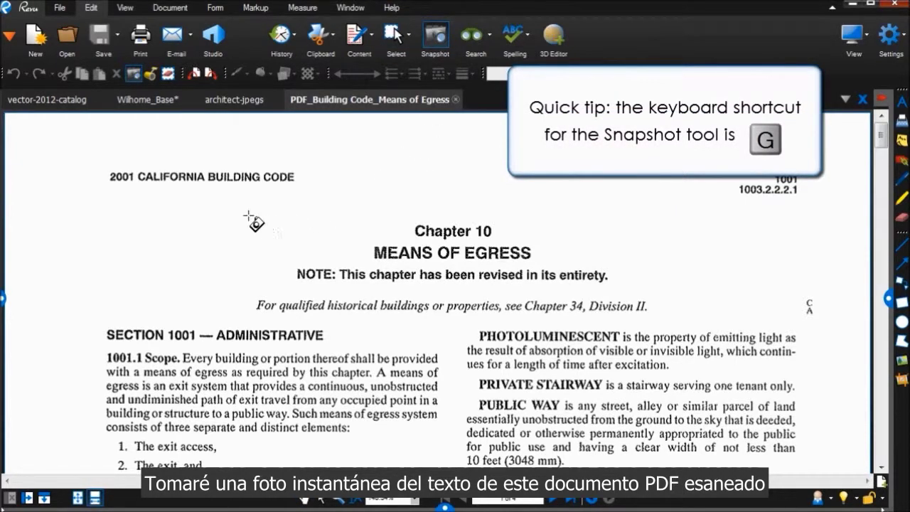
pyautogui.moveTo(234, 200); pyautogui.dragTo(662, 324)
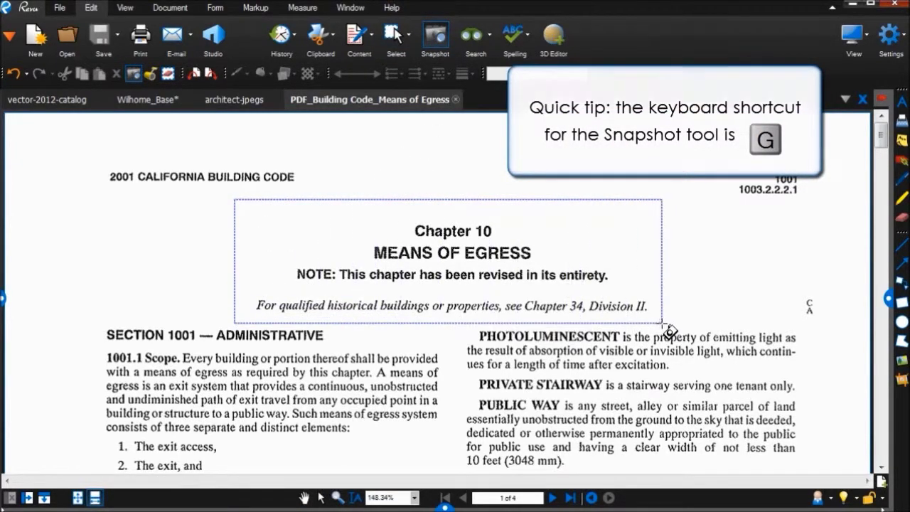
pyautogui.click(67, 100)
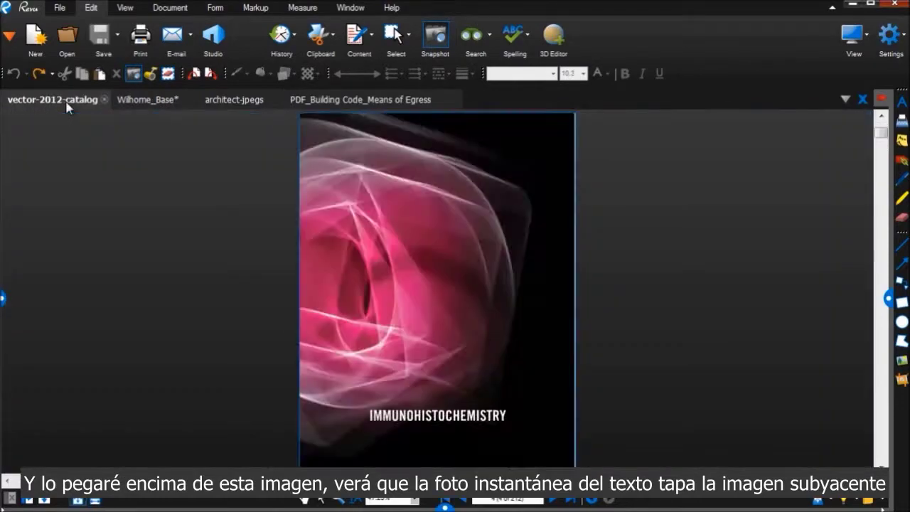
pyautogui.rightClick(367, 266)
pyautogui.click(404, 274)
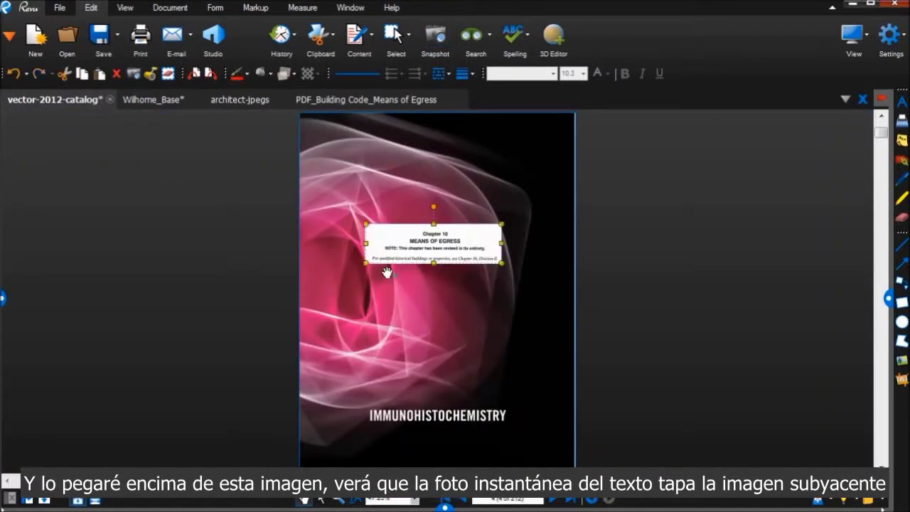
# Open color processing from the pasted snapshot's properties and set Mask Images with white as the mask color.
pyautogui.scroll(4, 437, 244)
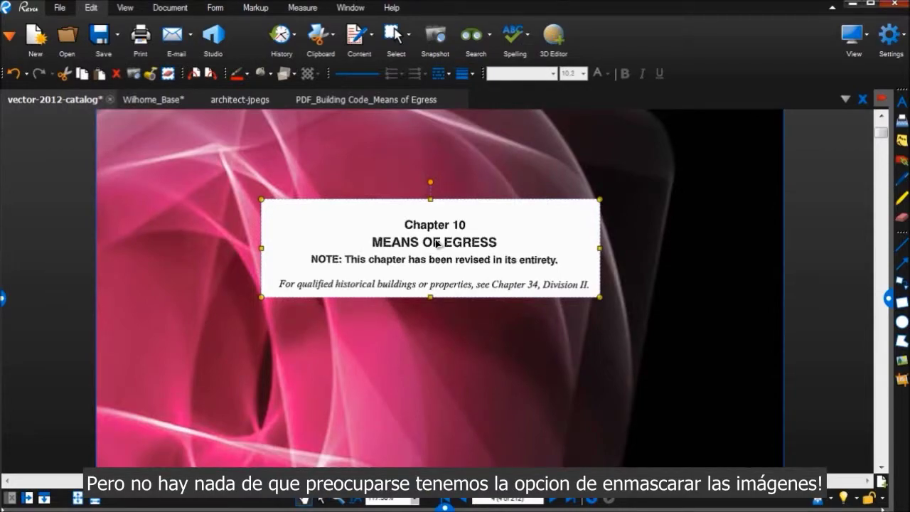
pyautogui.click(889, 298)
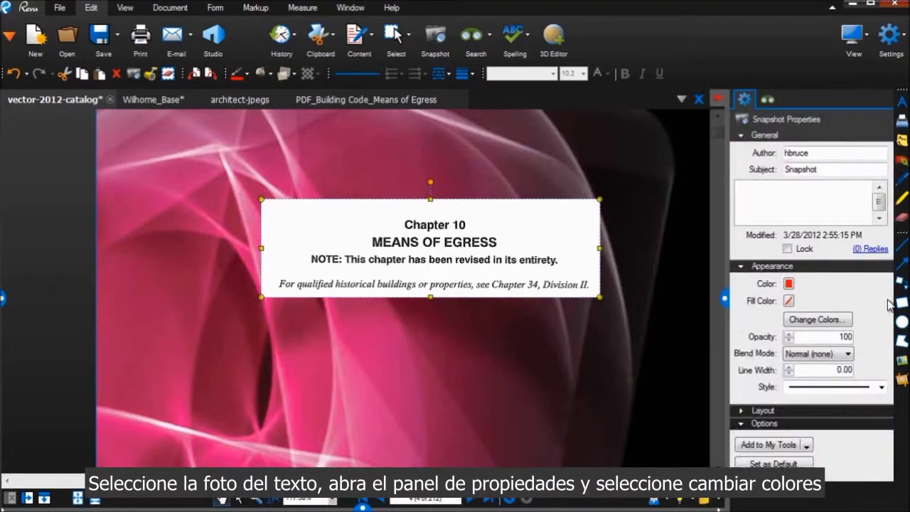
pyautogui.click(829, 324)
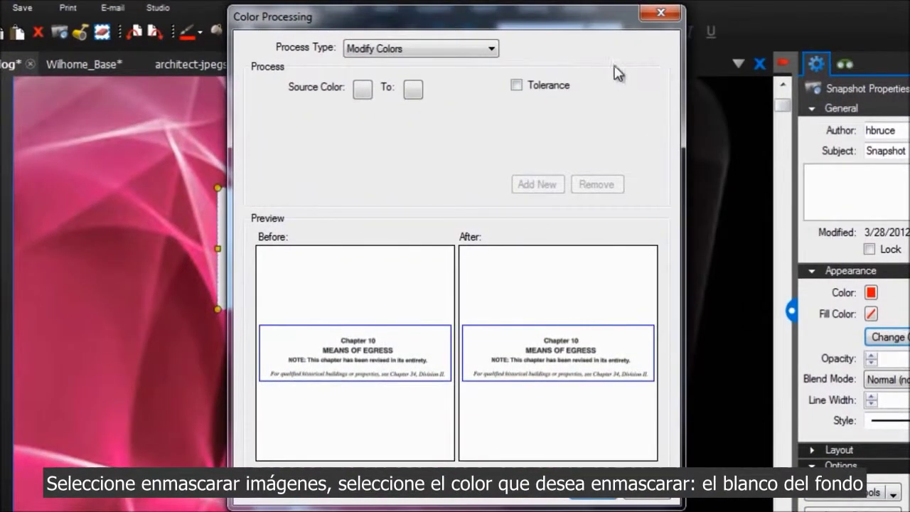
pyautogui.click(490, 48)
pyautogui.click(461, 123)
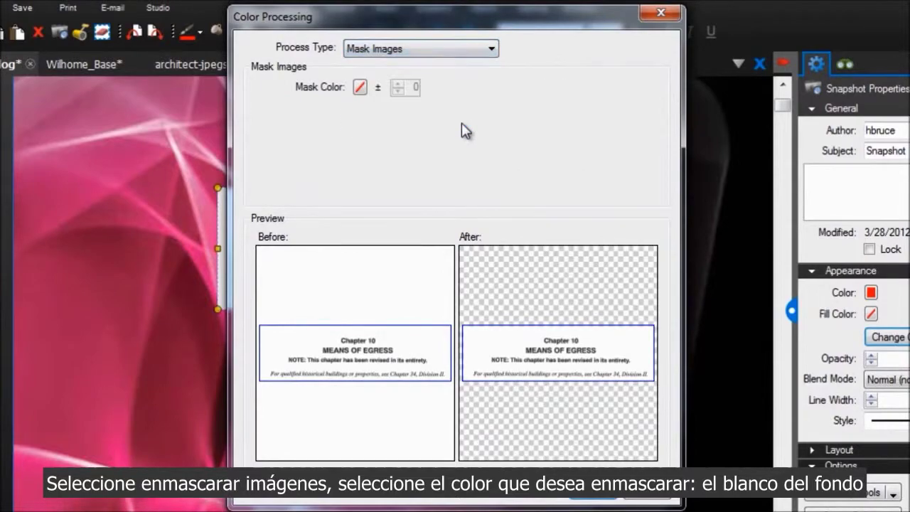
pyautogui.click(361, 88)
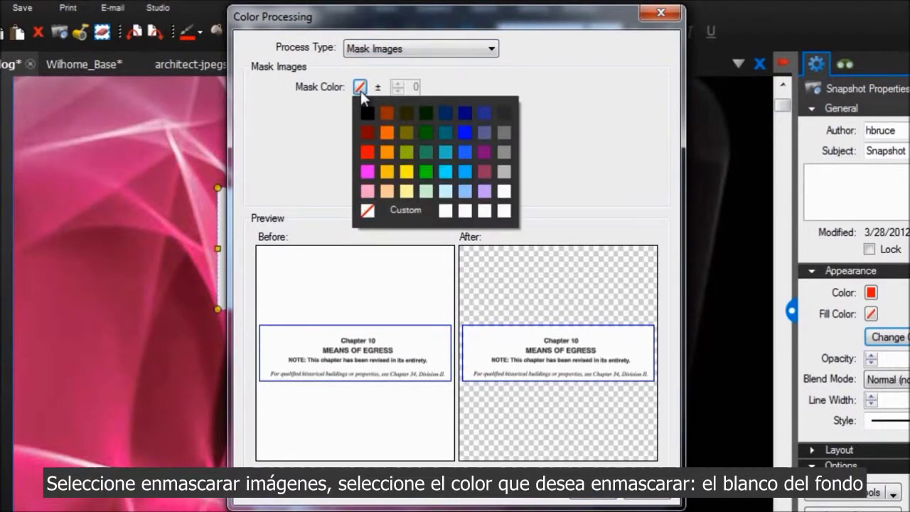
pyautogui.click(511, 216)
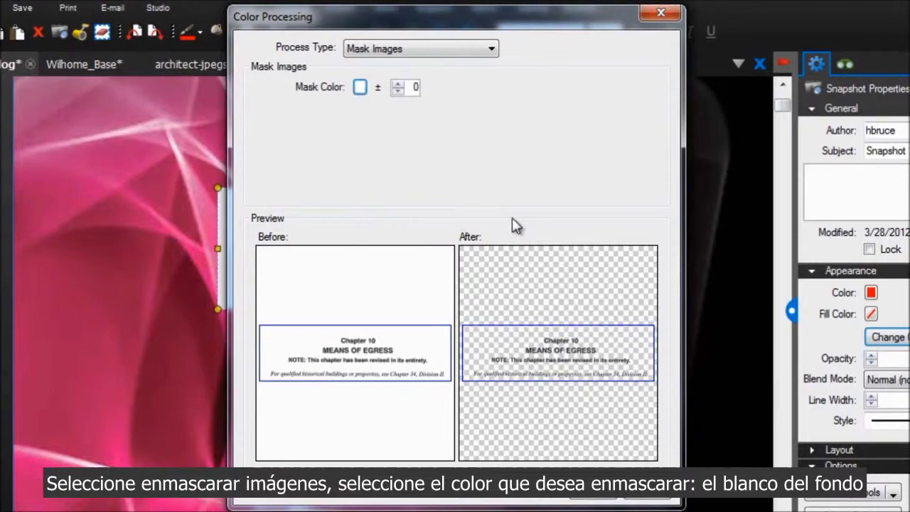
# Raise the mask color tolerance and apply the mask, then reposition the snapshot slightly up and to the left on the image.
pyautogui.click(398, 84)
pyautogui.click(398, 84)
pyautogui.click(397, 84)
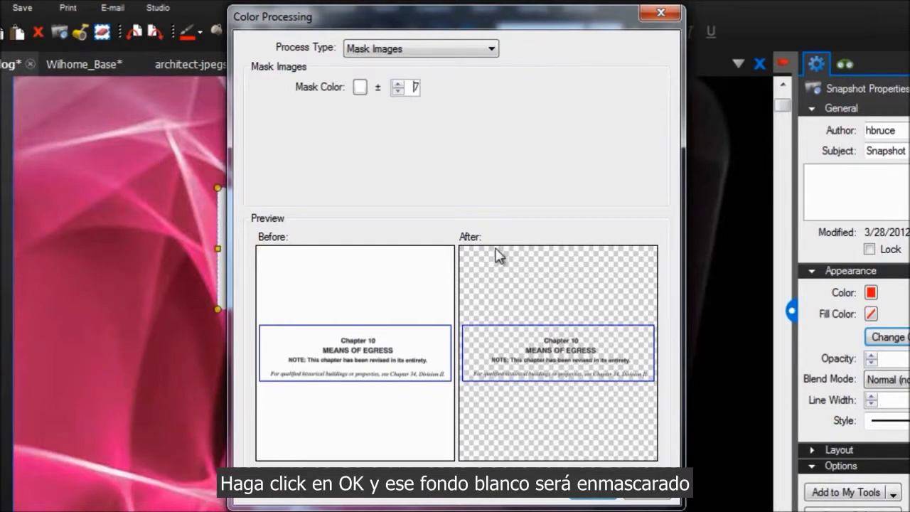
pyautogui.click(603, 500)
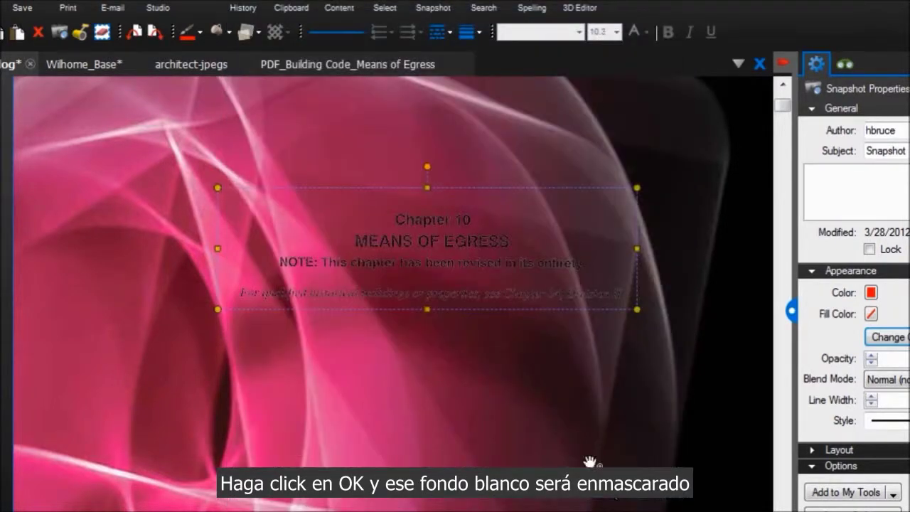
pyautogui.moveTo(498, 269); pyautogui.dragTo(460, 249)
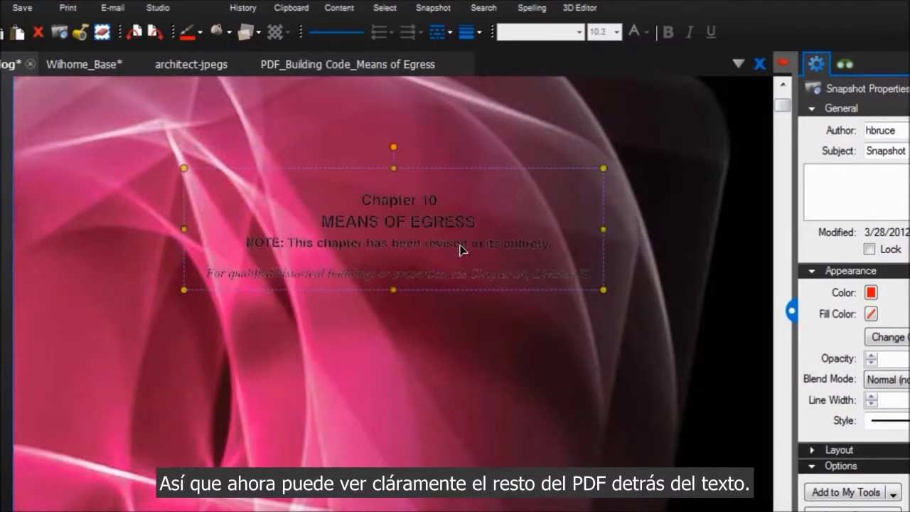